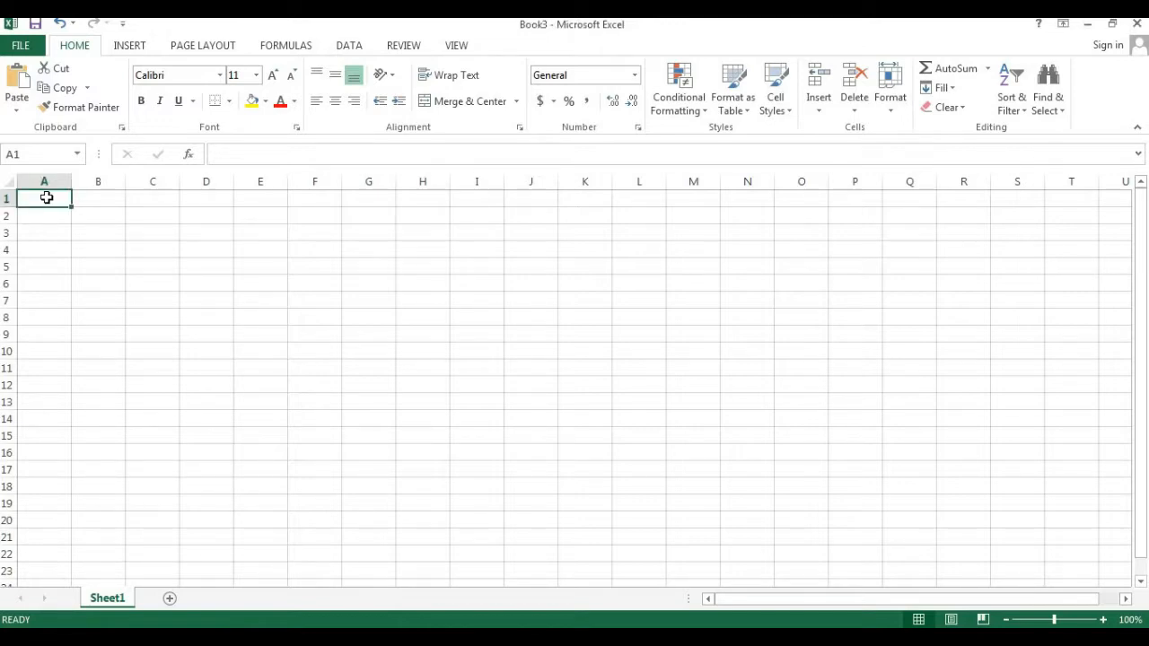
- Enter the heading Indirect() in cell A1
type("Indirec")
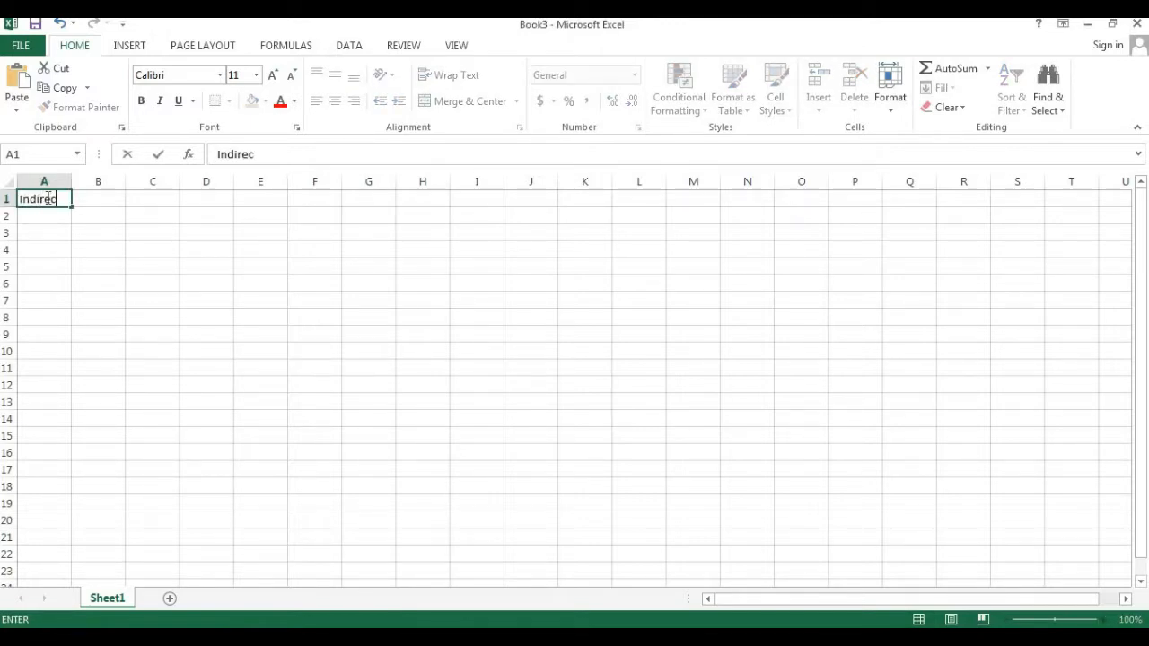
type("t()")
key("Return")
left_click(47, 198)
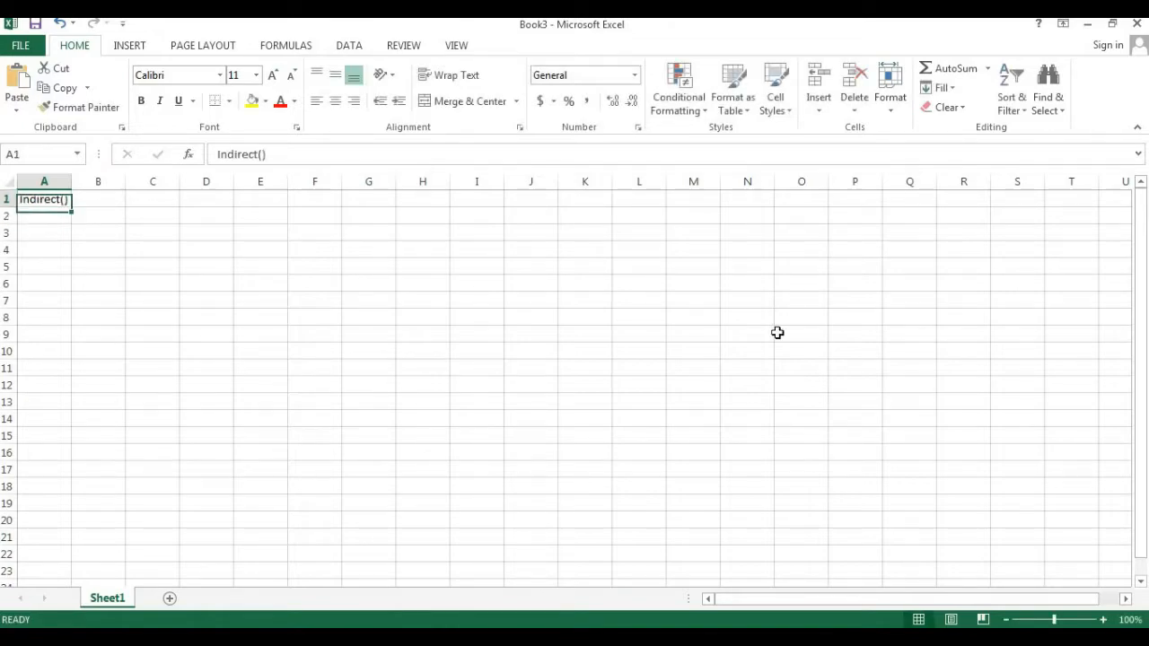
left_click(1103, 620)
left_click(1103, 620)
left_click(1104, 620)
left_click(1103, 619)
left_click(1104, 619)
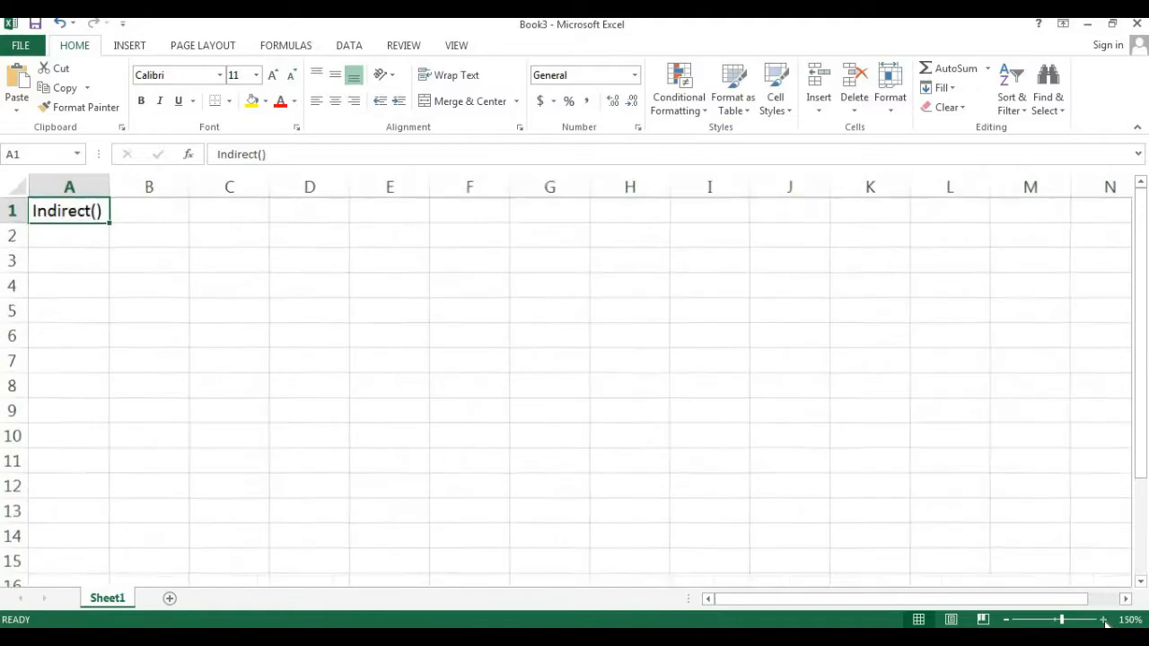
left_click(1103, 619)
left_click(189, 272)
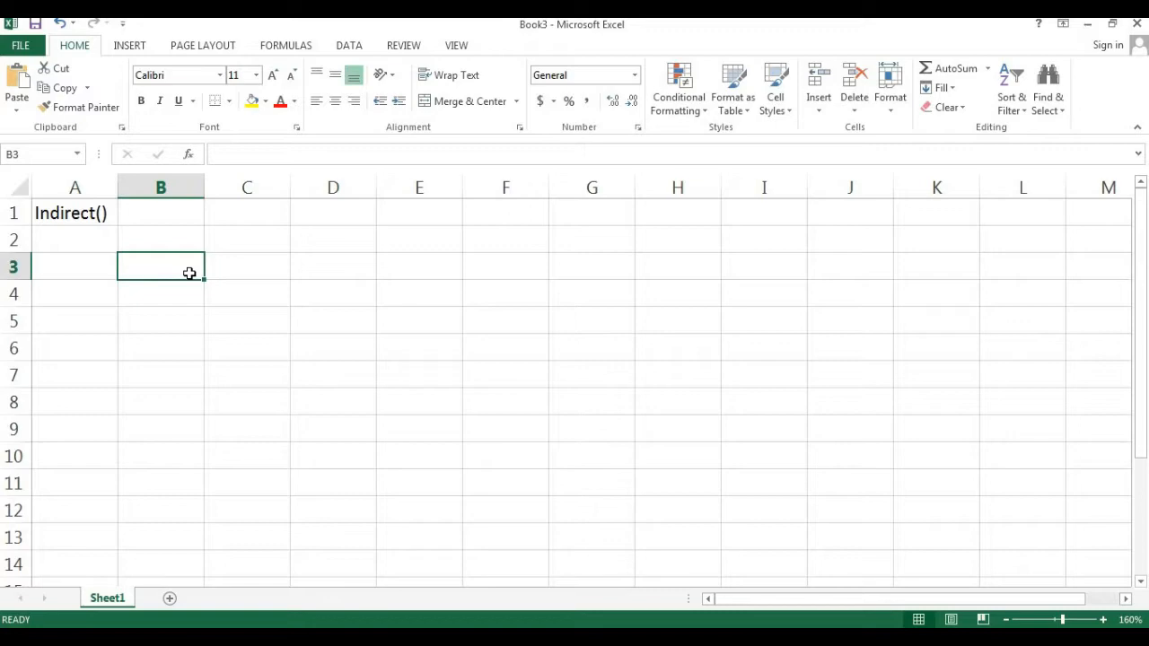
type("=")
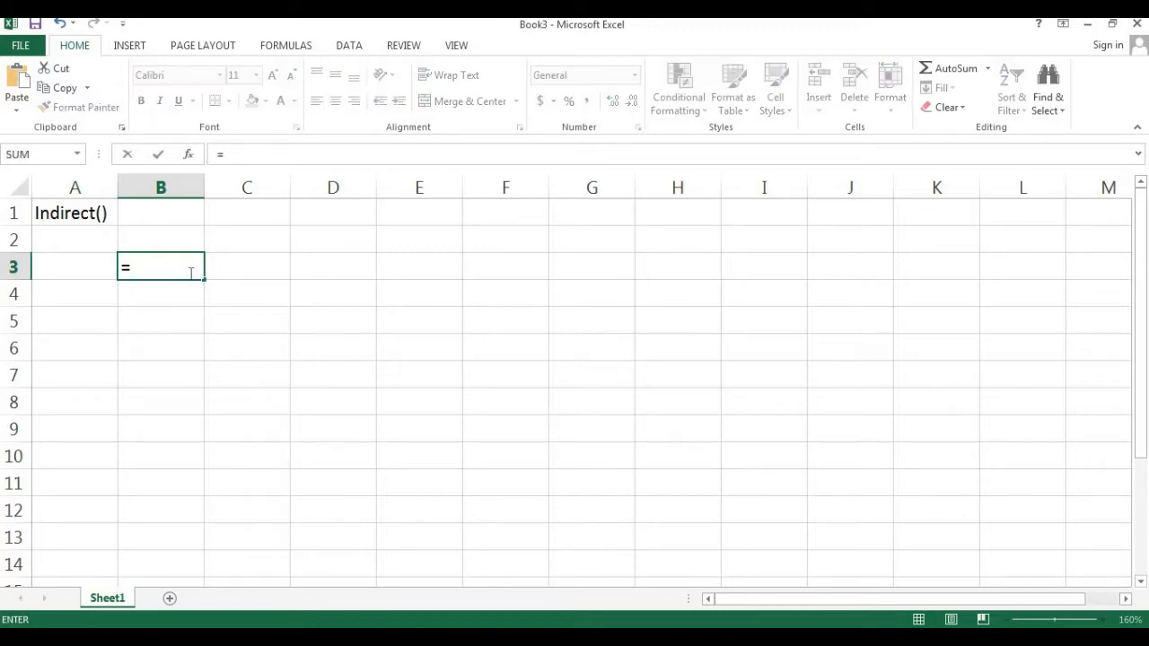
key("Escape")
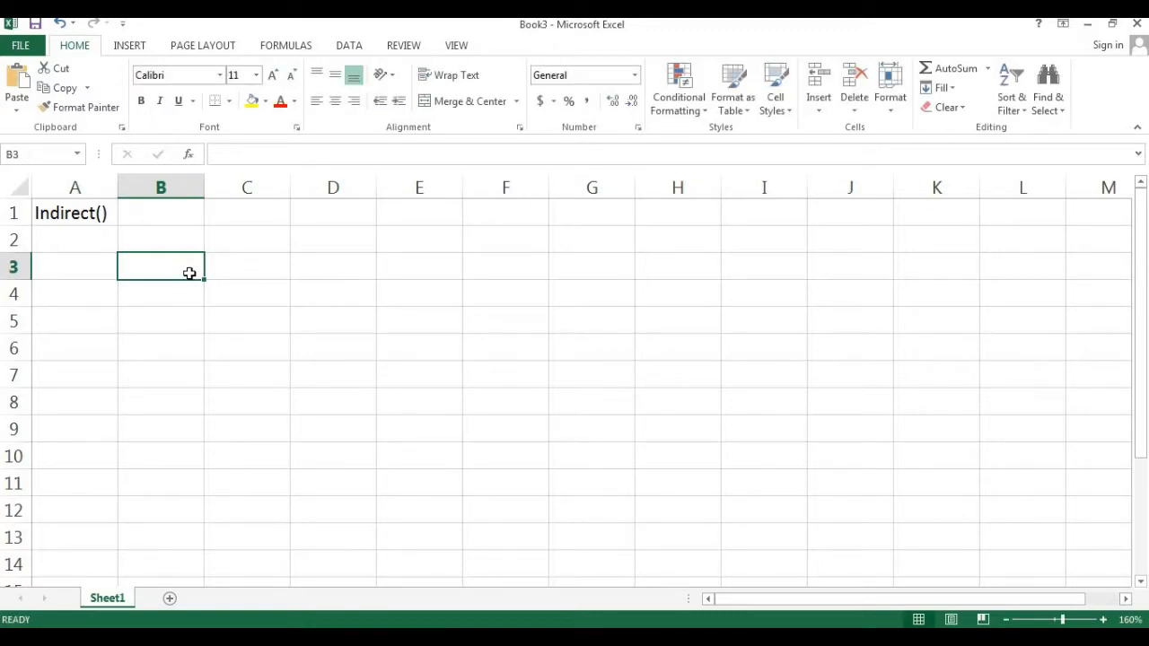
- Enter the value 53 in cell D1
key("Up")
key("Up")
key("Right")
key("Right")
type("53")
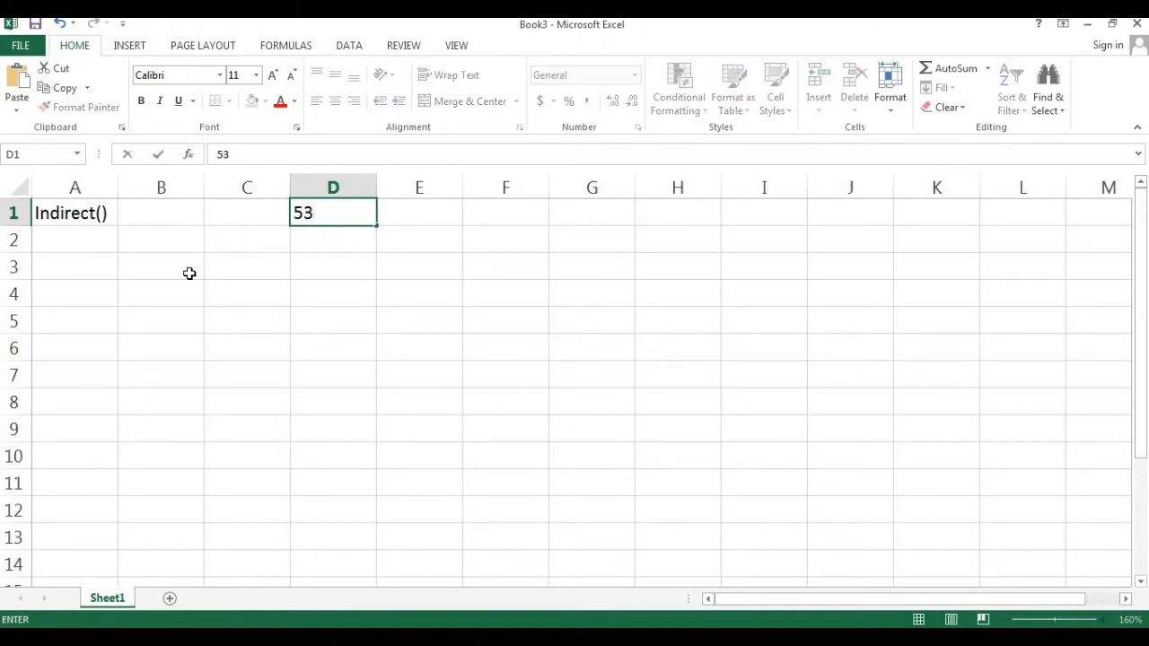
key("Return")
- Enter a formula in B3 that references cell D1 directly
key("Down")
key("Left")
key("Left")
key("Up")
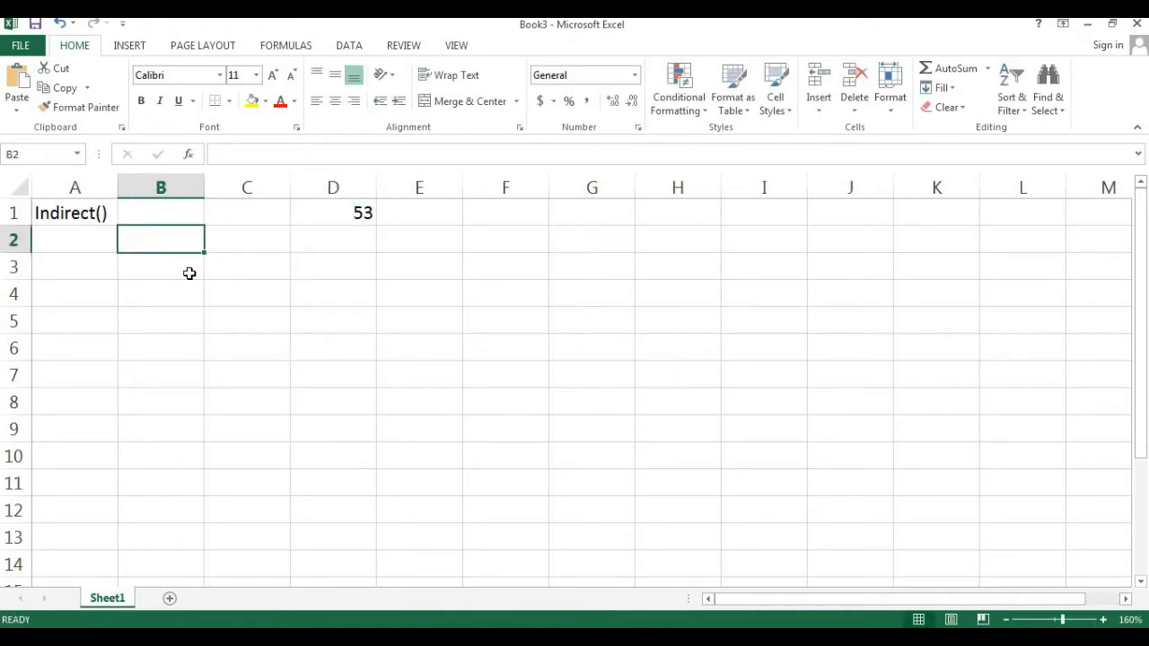
key("Down")
type("=")
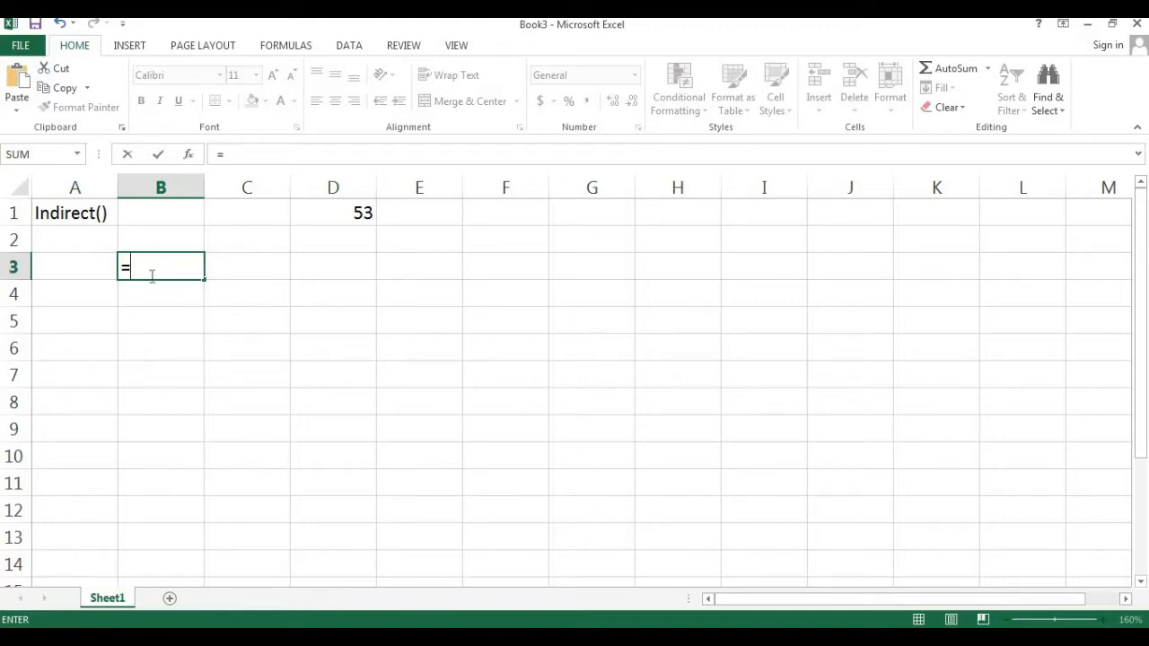
left_click(327, 215)
key("Return")
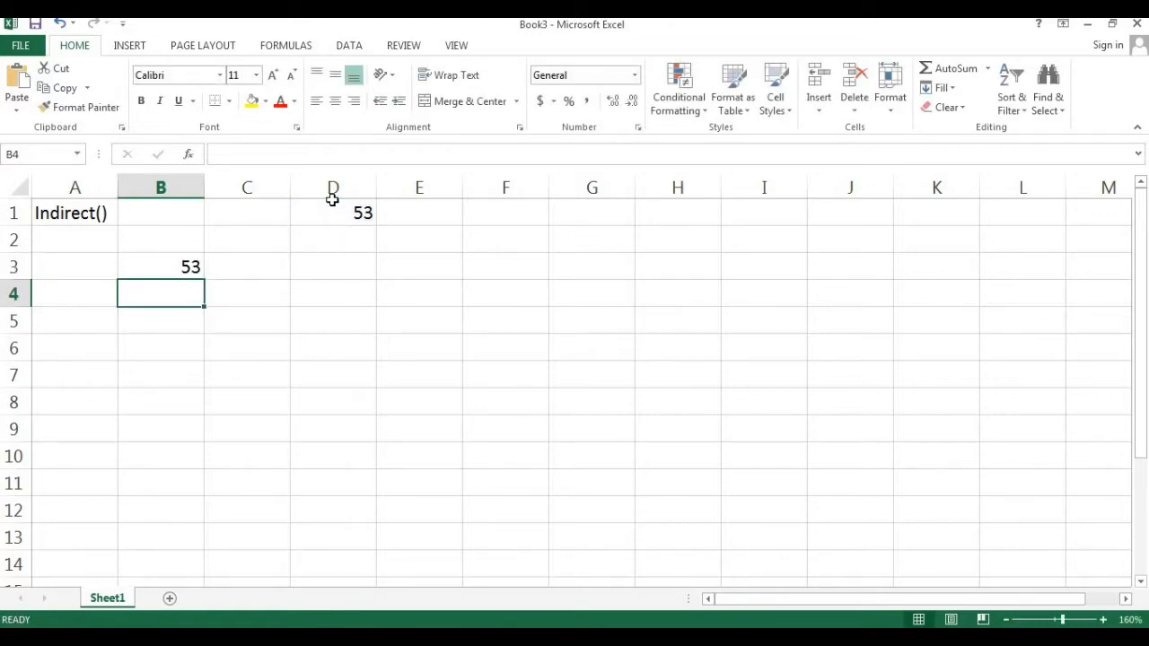
- Enter the text D1 in cell D2
left_click(163, 268)
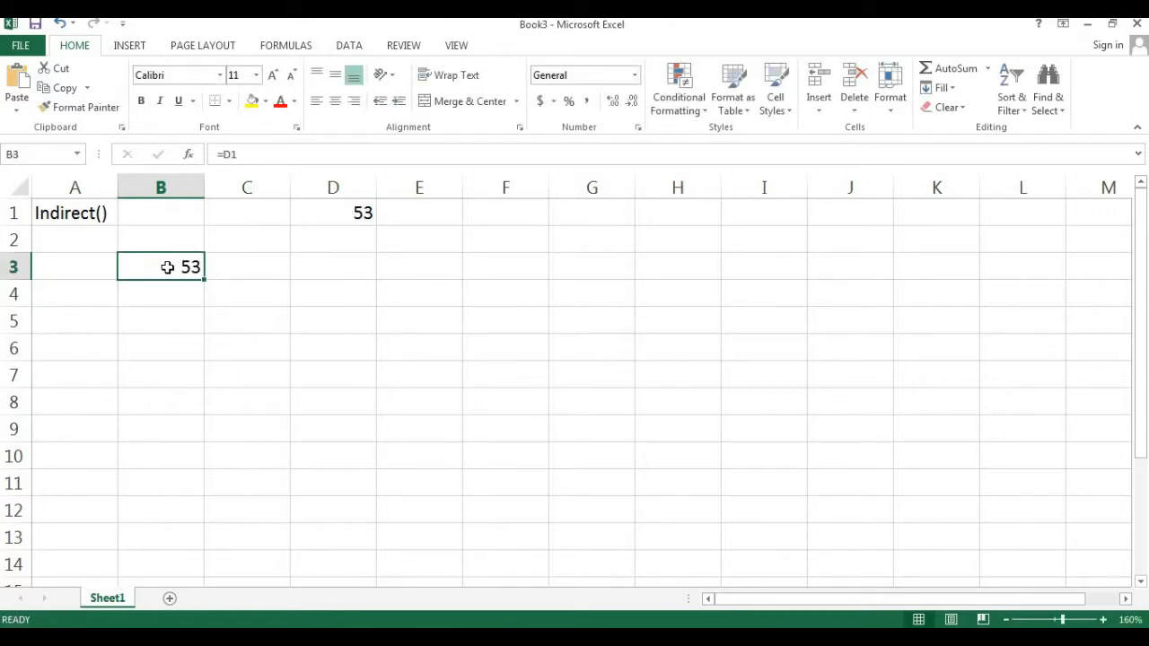
left_click(363, 238)
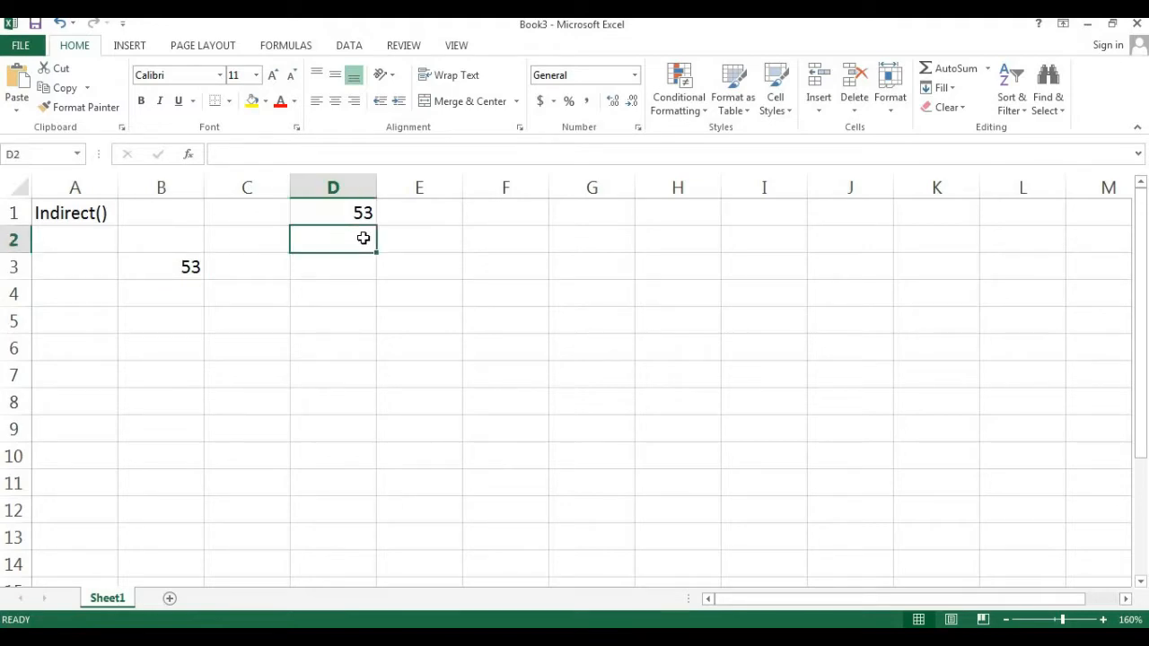
type("D")
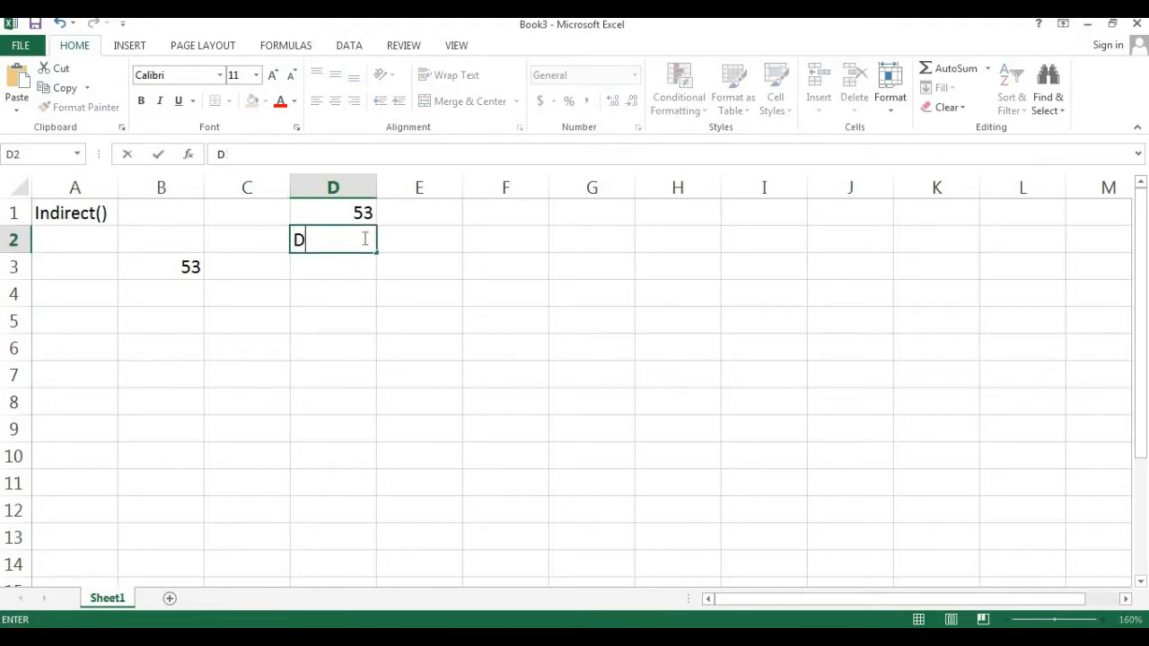
type("1")
key("Return")
left_click(362, 237)
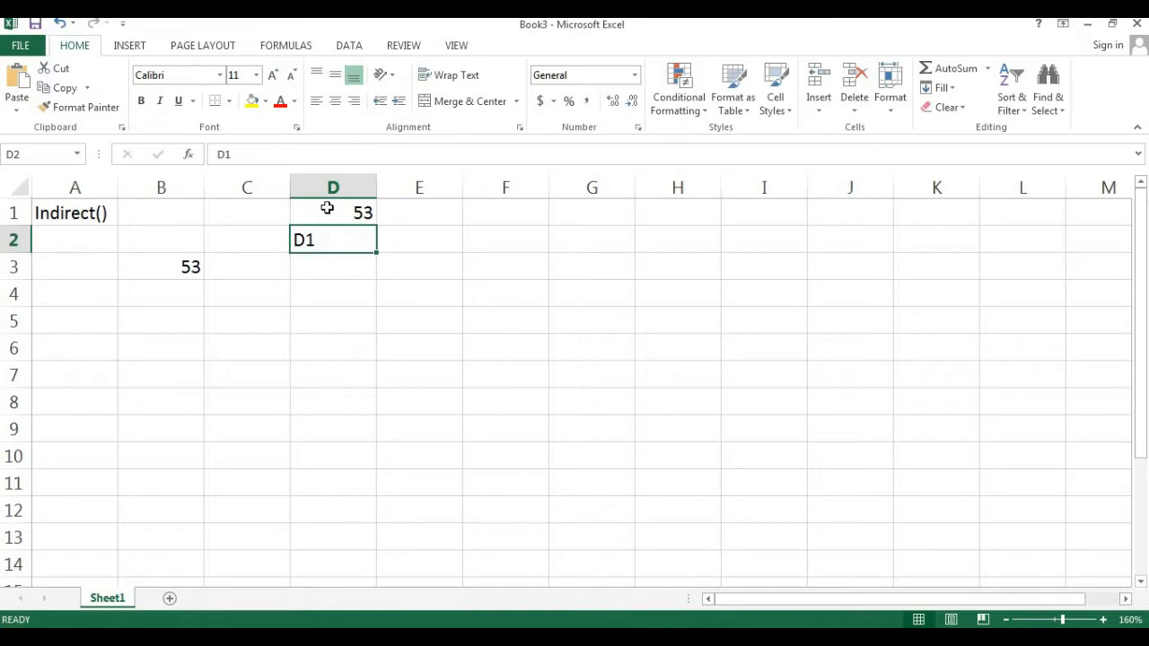
- Replace the formula in B3 with =INDIRECT(D2) using the function autocomplete
left_click(161, 269)
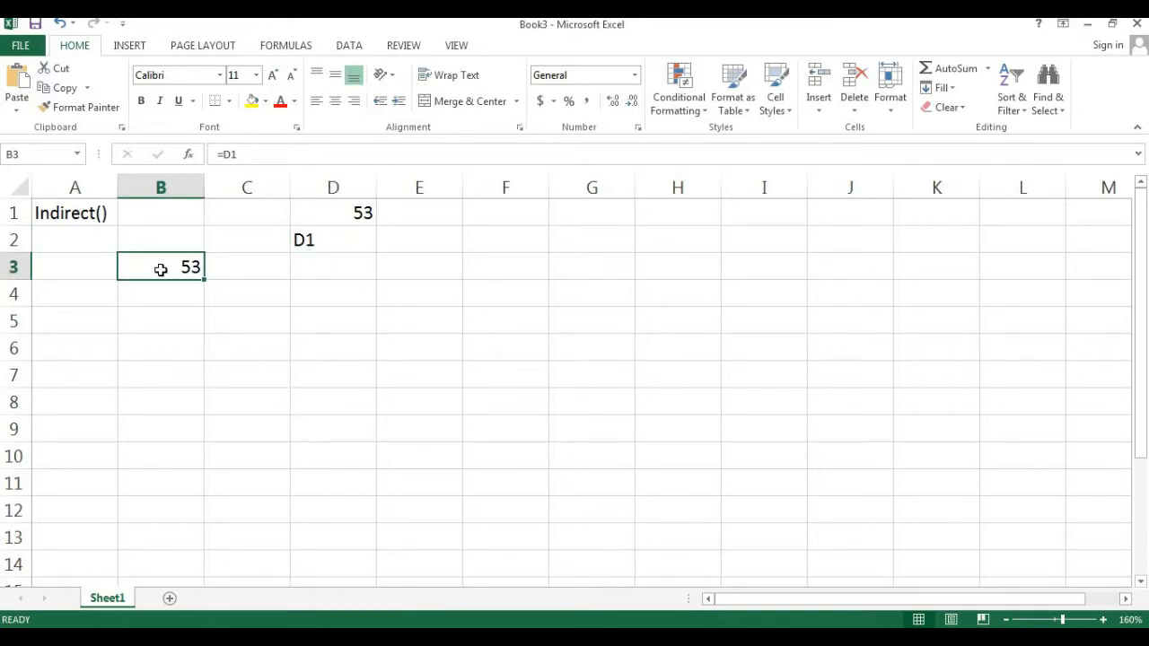
type("=in")
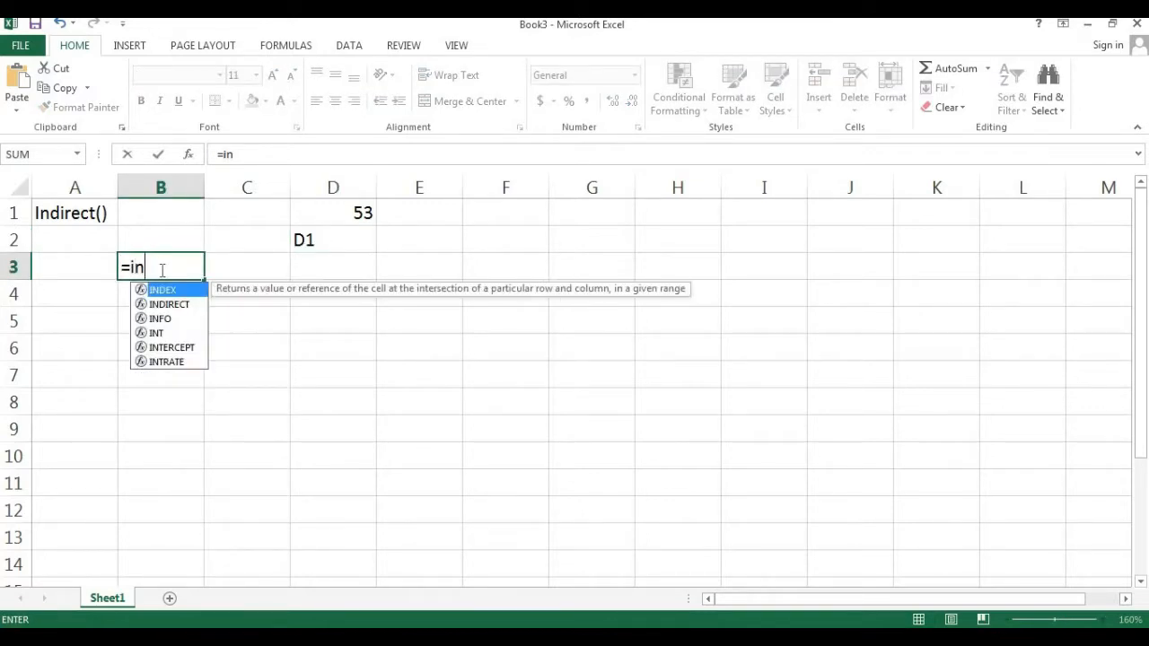
key("Down")
key("Tab")
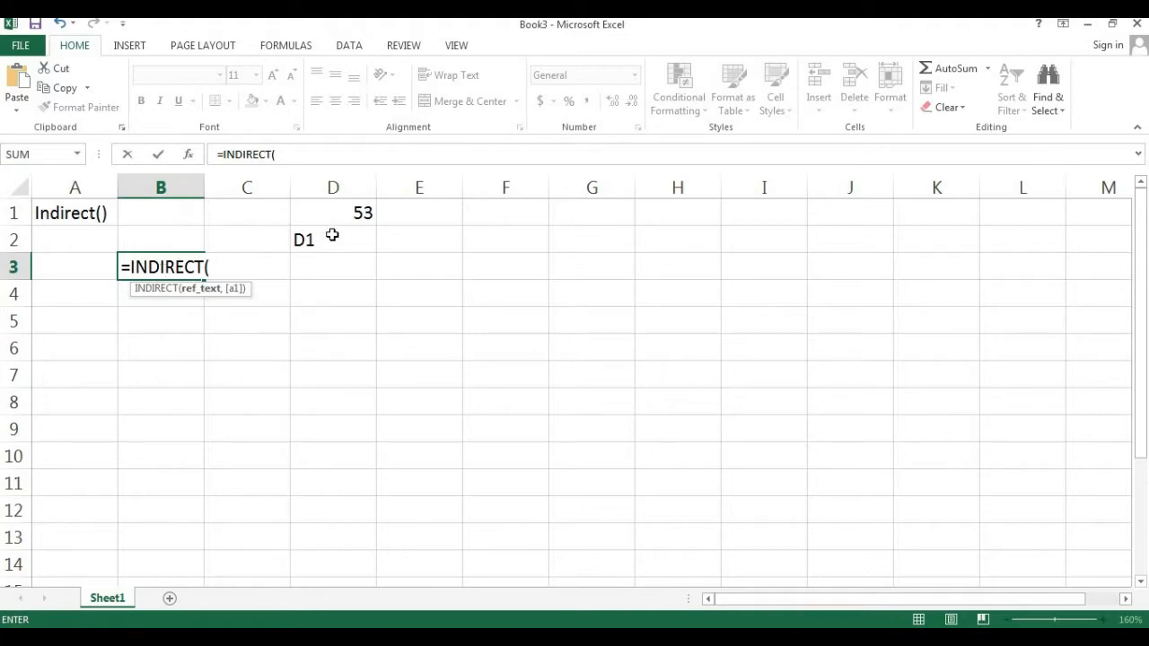
left_click(331, 237)
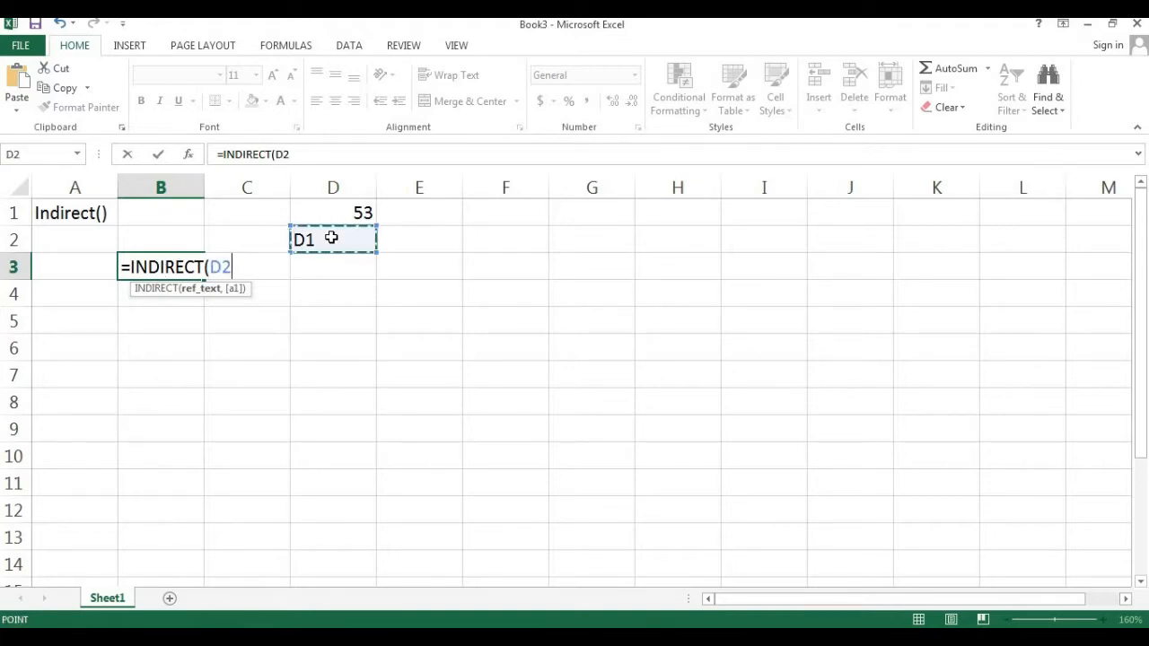
type(")")
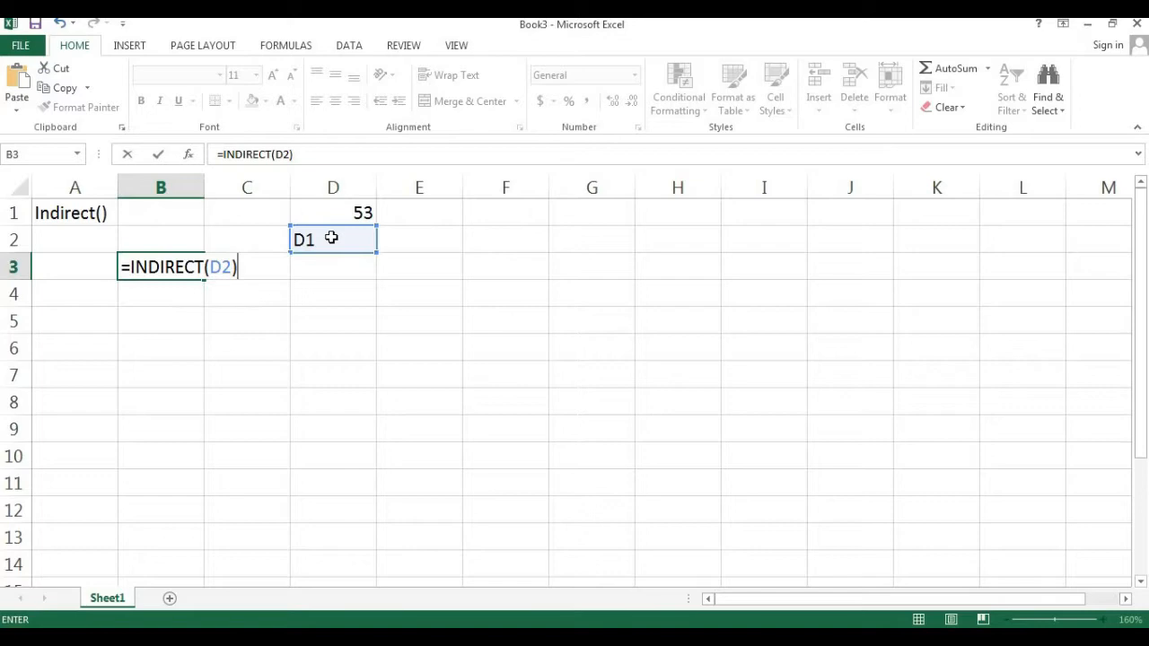
key("Return")
key("Up")
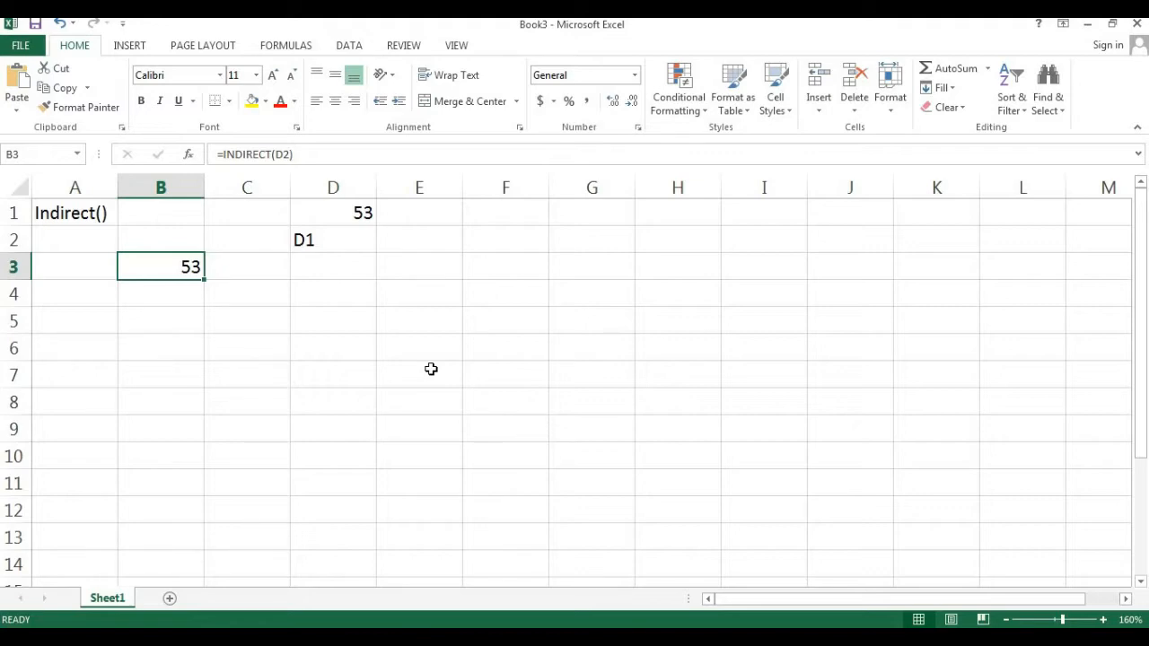
- Open the B3 formula for editing to examine the INDIRECT reference to D2
double_click(165, 267)
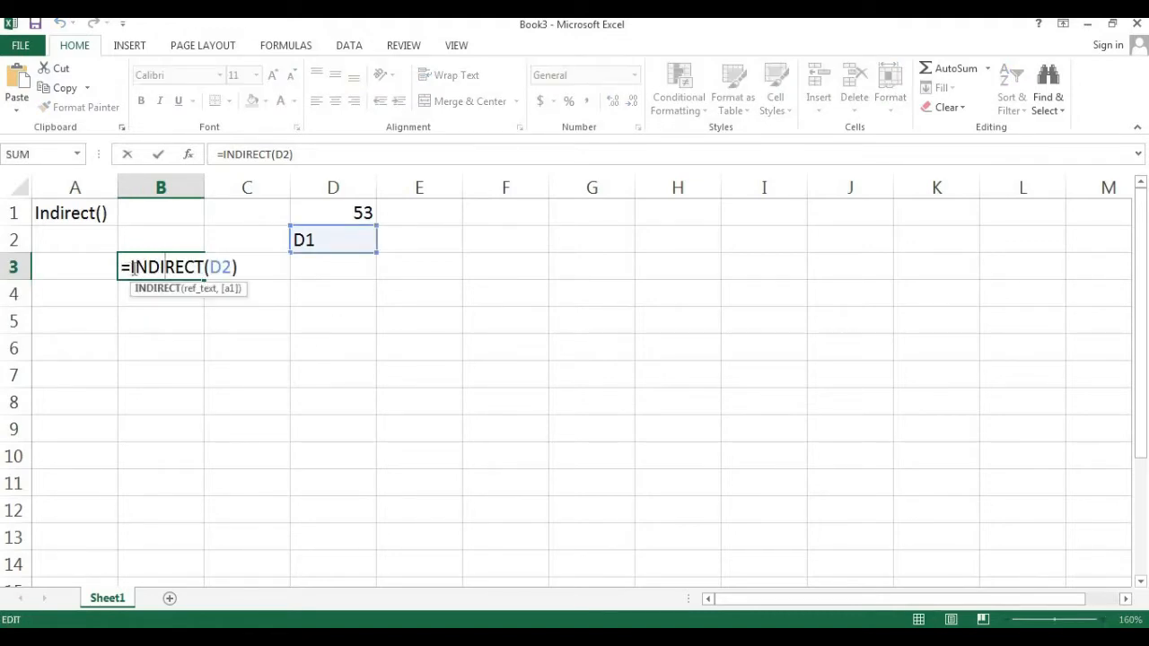
left_click_drag(133, 268, 205, 266)
left_click(213, 267)
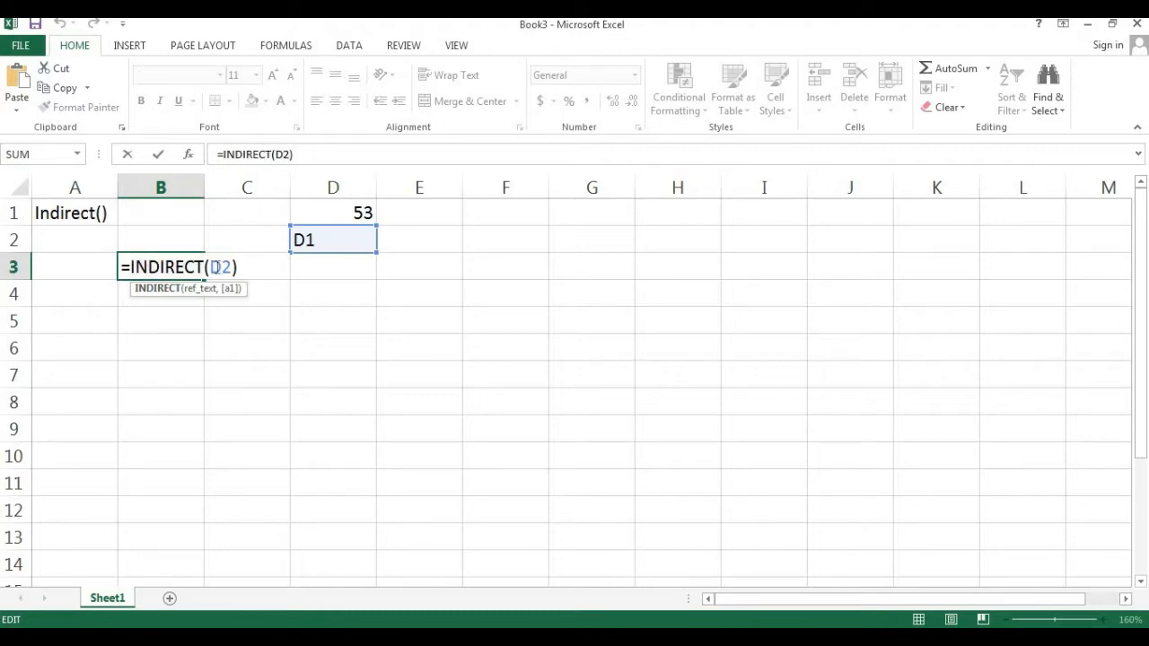
left_click(212, 267)
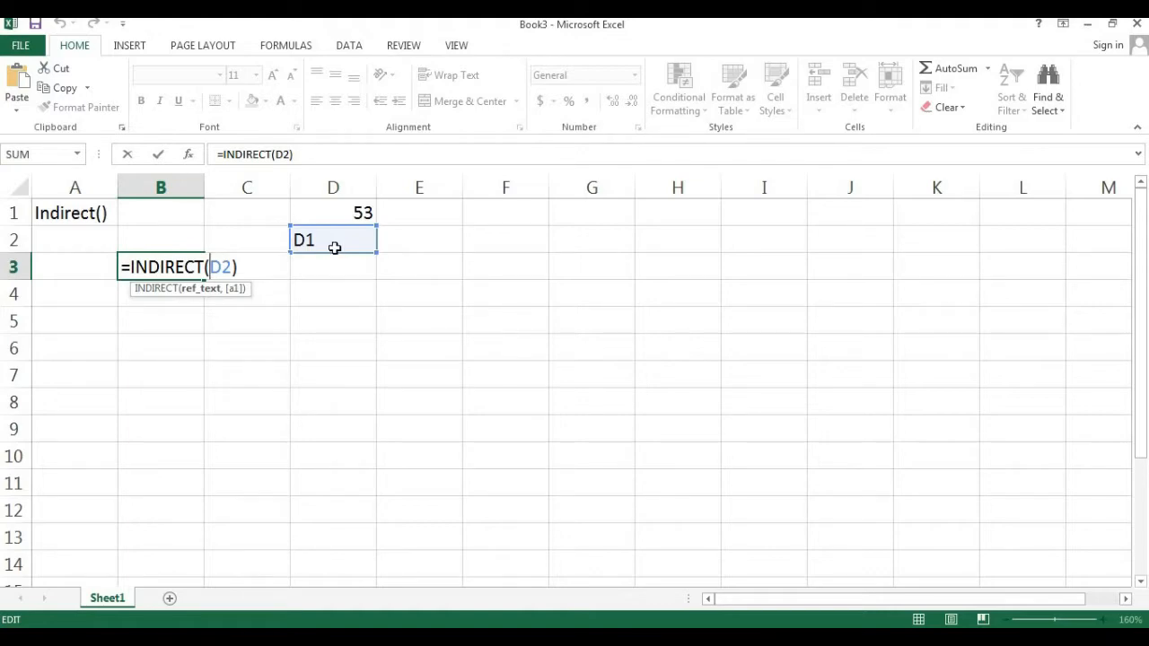
key("ctrl+Return")
- Fill cells E1 through H1 with the values 54, 55, 6 and 7
left_click(420, 217)
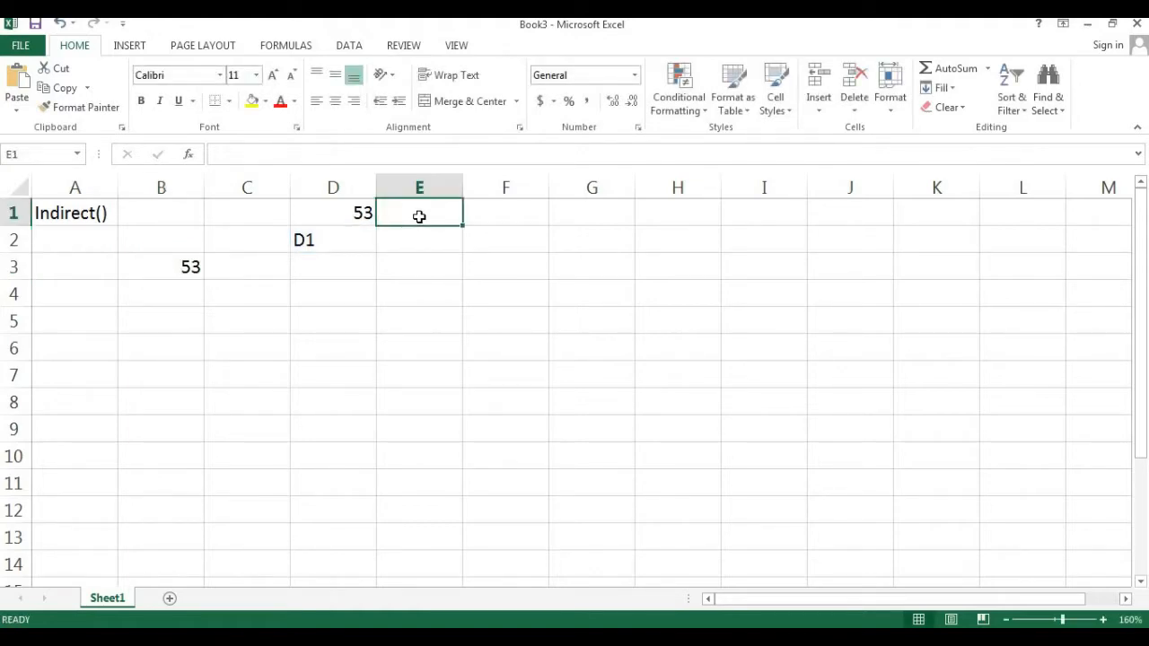
type("54")
key("Tab")
type("55")
key("Tab")
type("6")
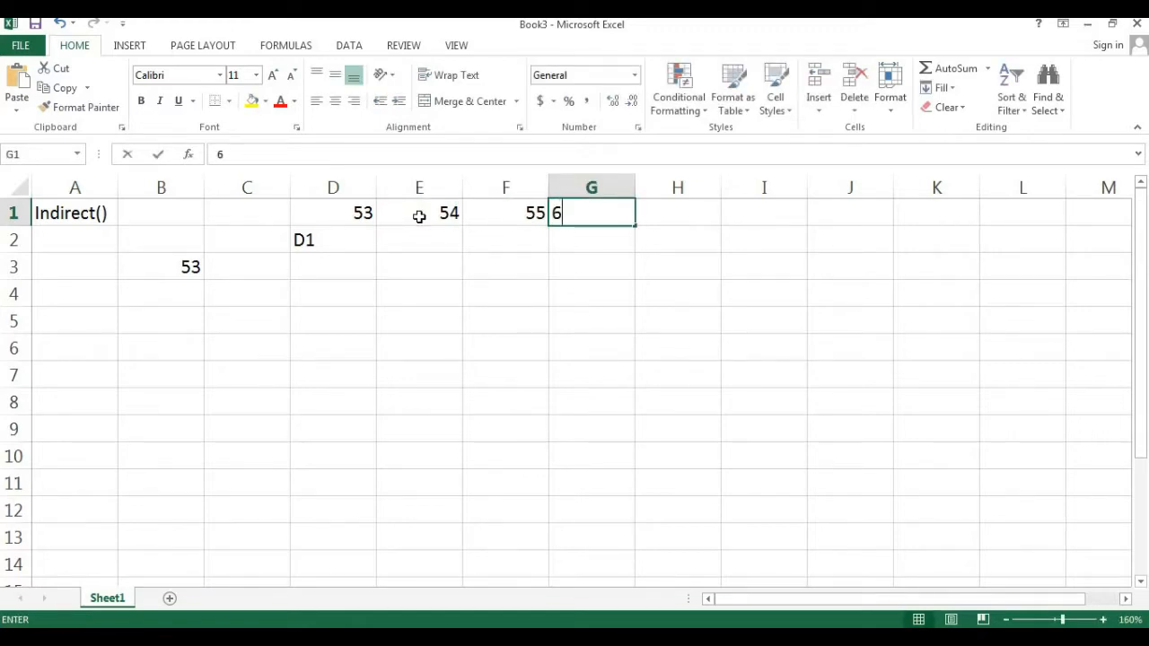
key("Tab")
type("7")
key("Tab")
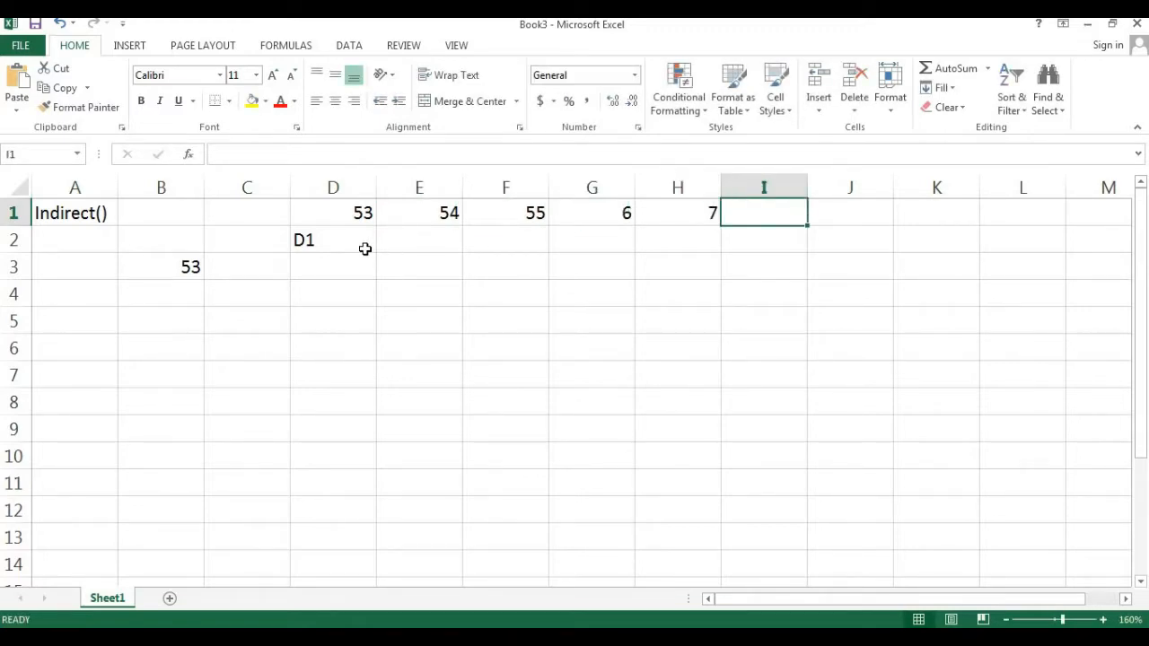
- Change the text in cell D2 to E1
double_click(328, 239)
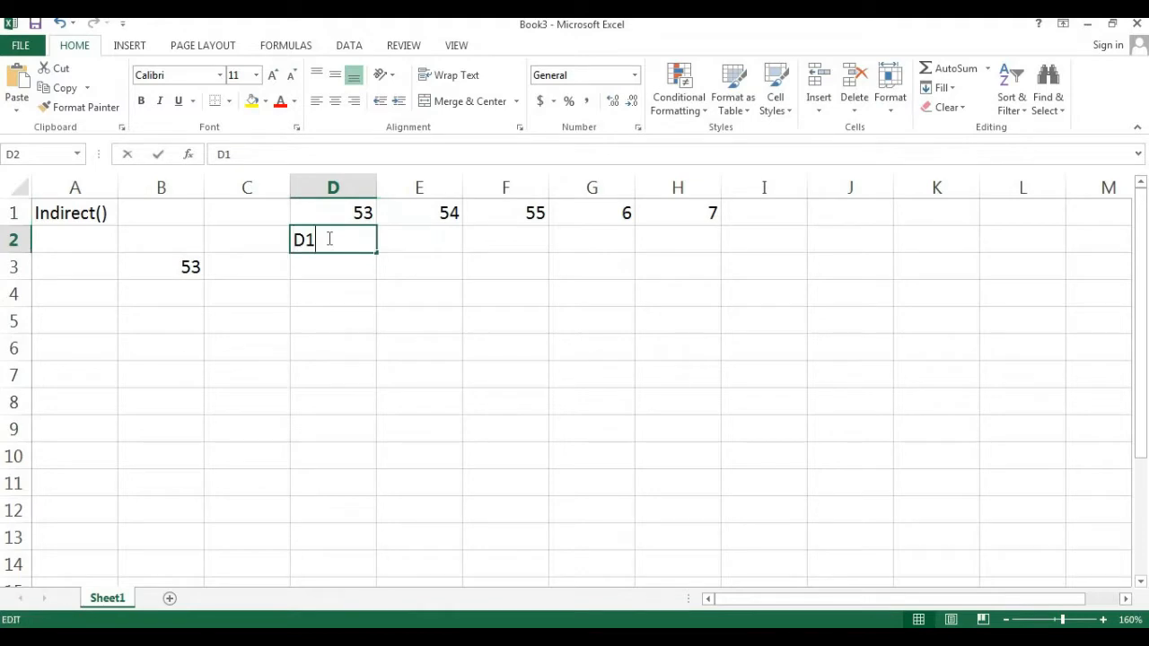
key("BackSpace")
key("BackSpace")
type("E1")
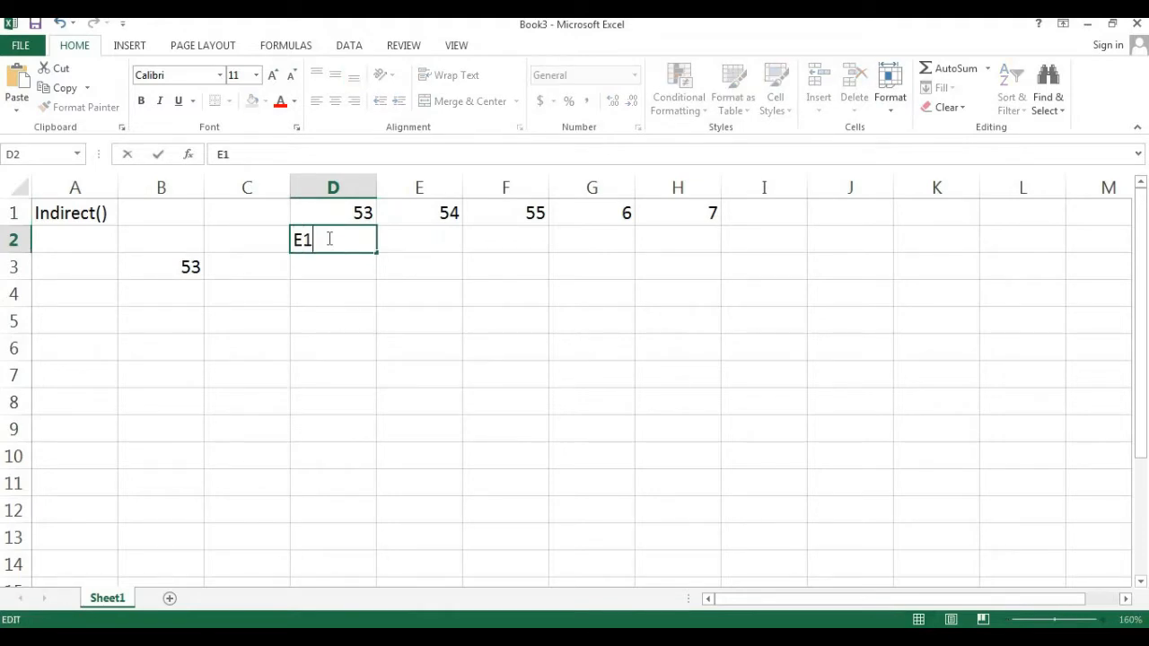
key("Return")
key("Left")
key("Left")
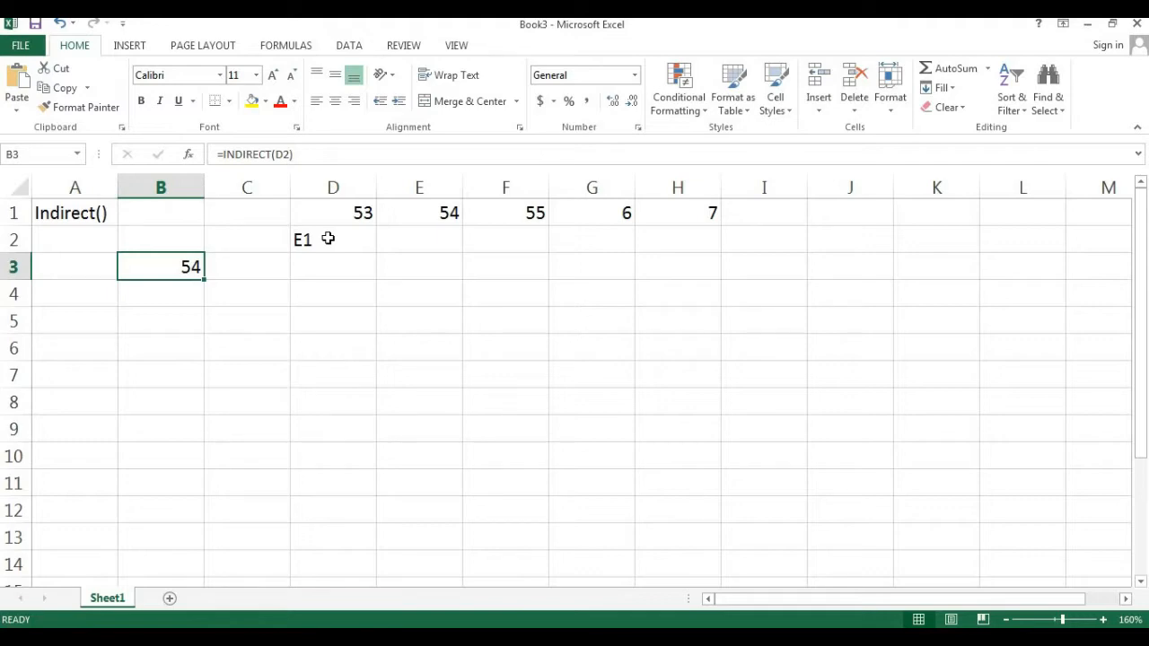
- Change the text in cell D2 to F1
left_click(327, 239)
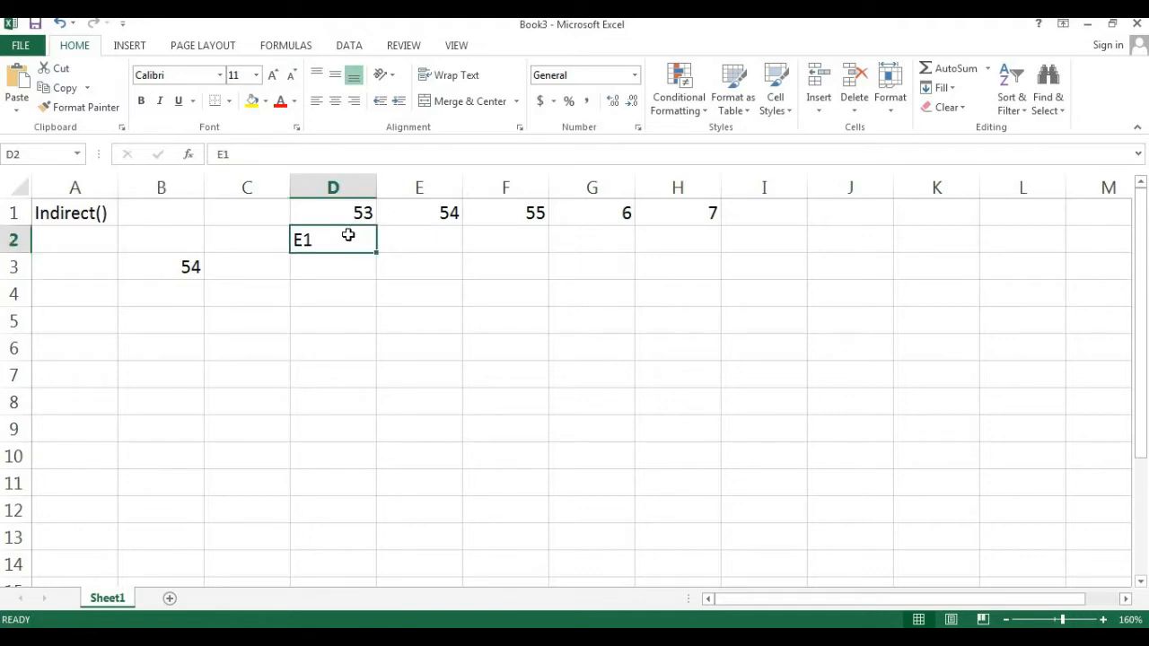
type("F1")
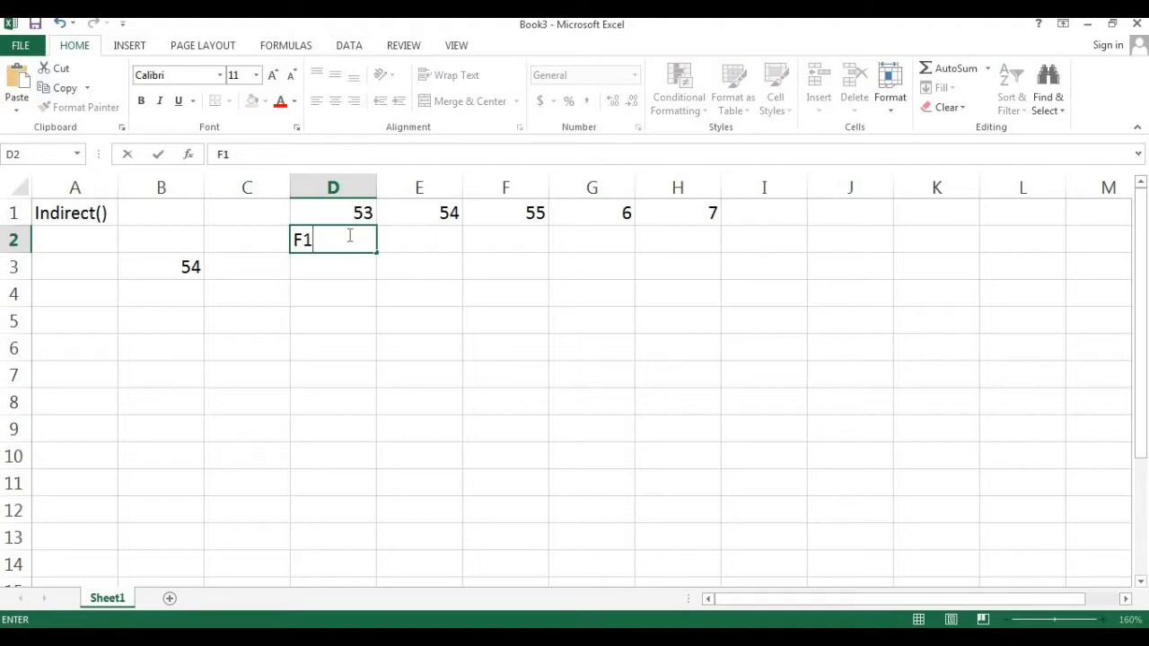
key("Return")
left_click(193, 268)
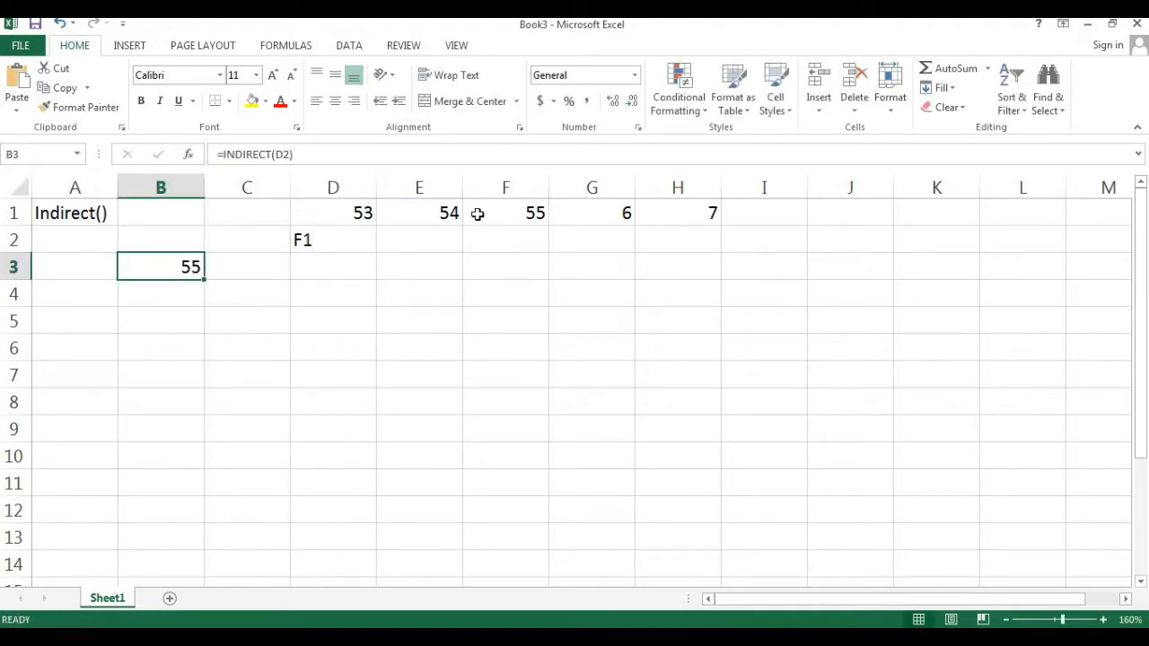
- Add a new worksheet to the workbook
left_click(483, 209)
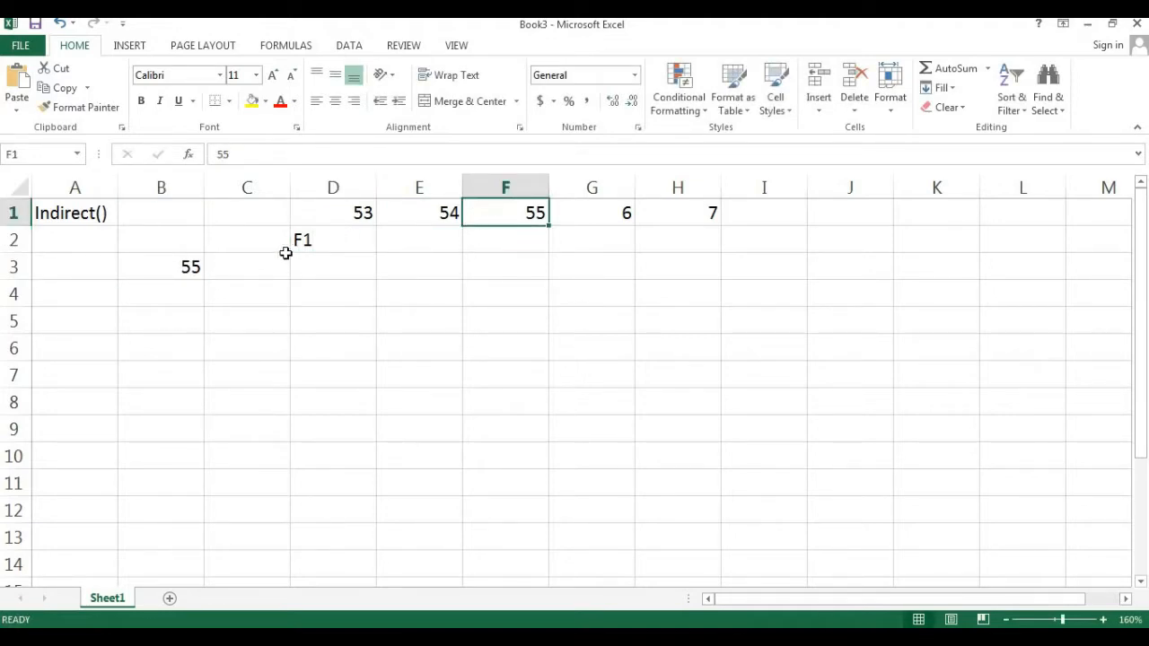
left_click(316, 237)
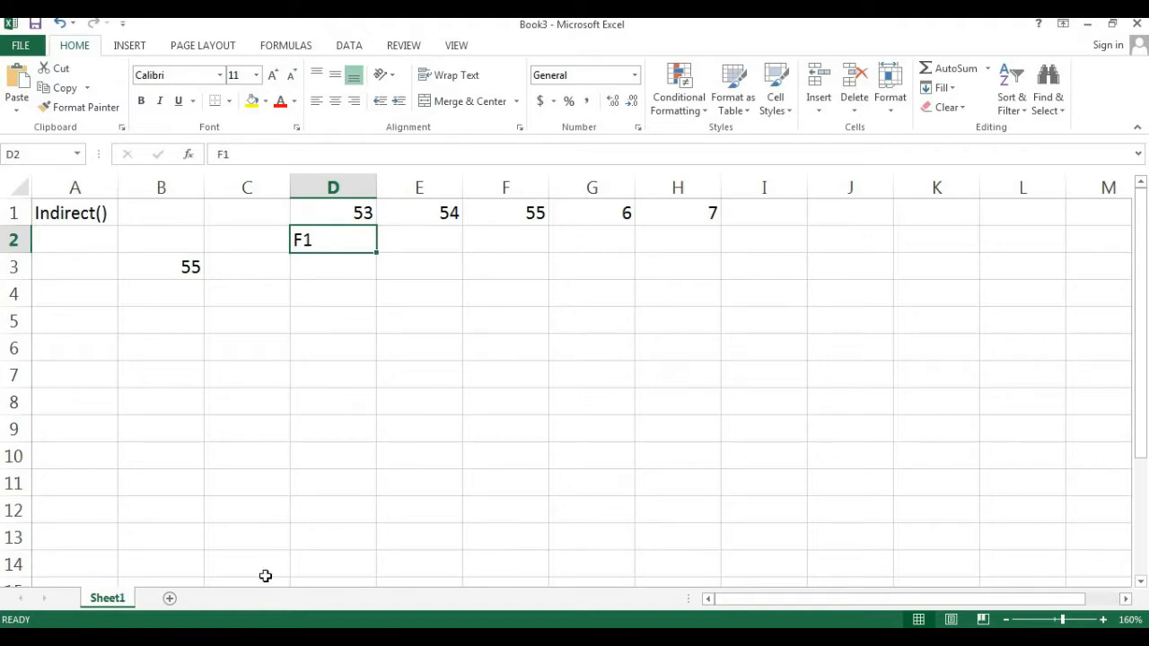
left_click(166, 598)
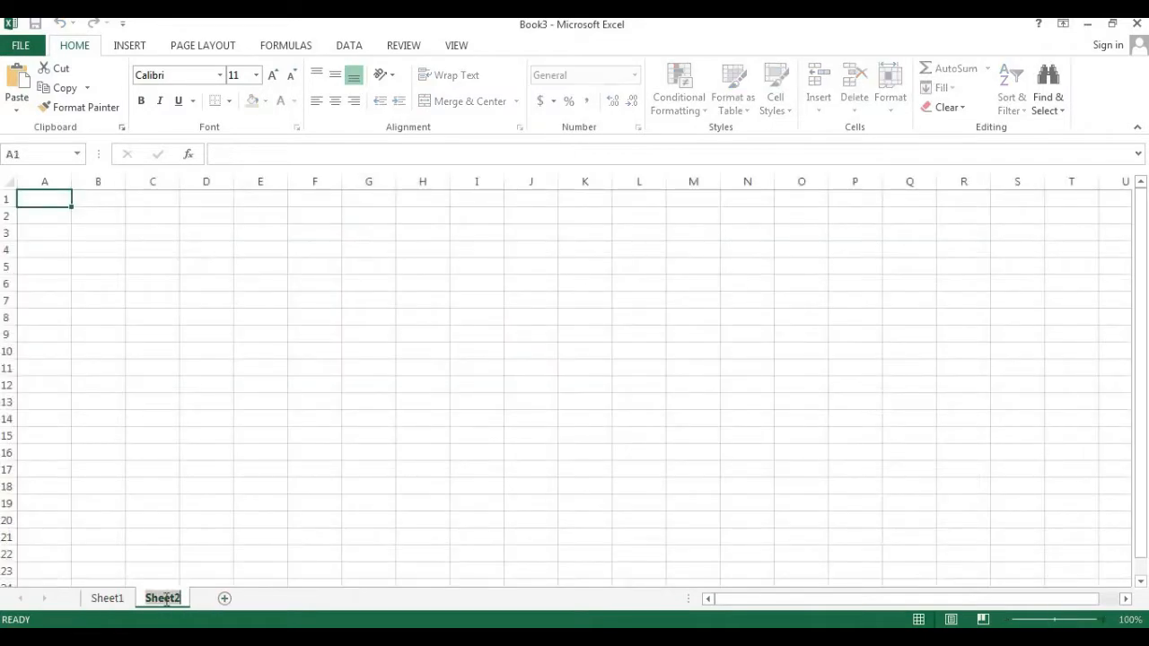
- Rename the new sheet to John and fill its cells A1 through D1 with 31, 32, 43 and 54
type("John")
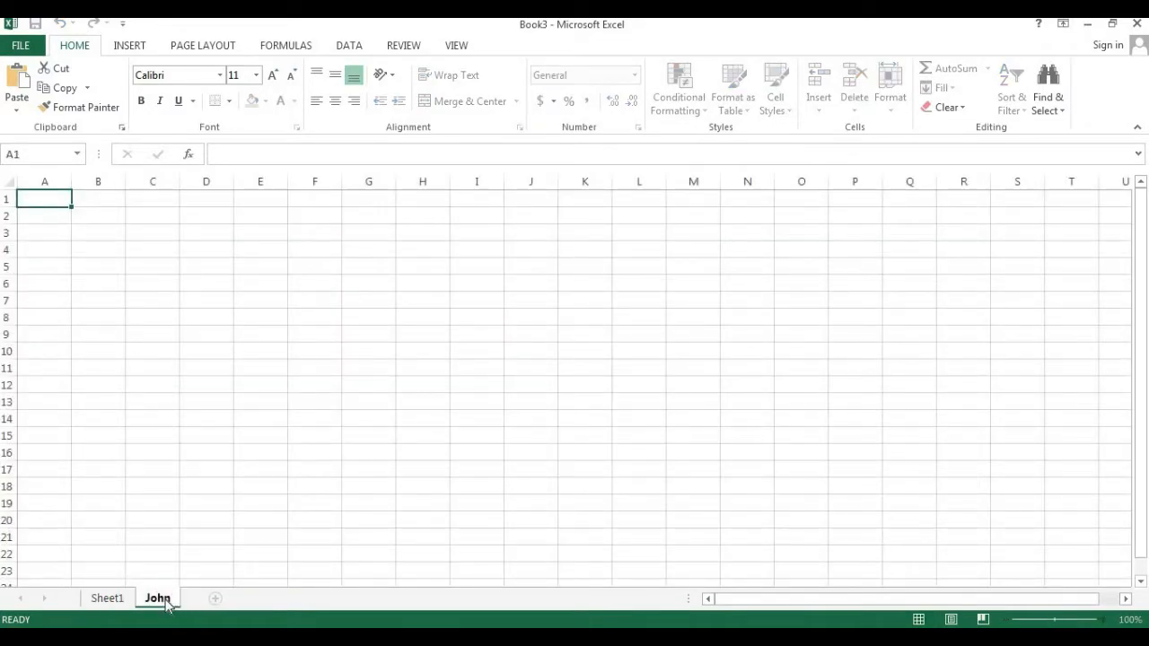
key("Return")
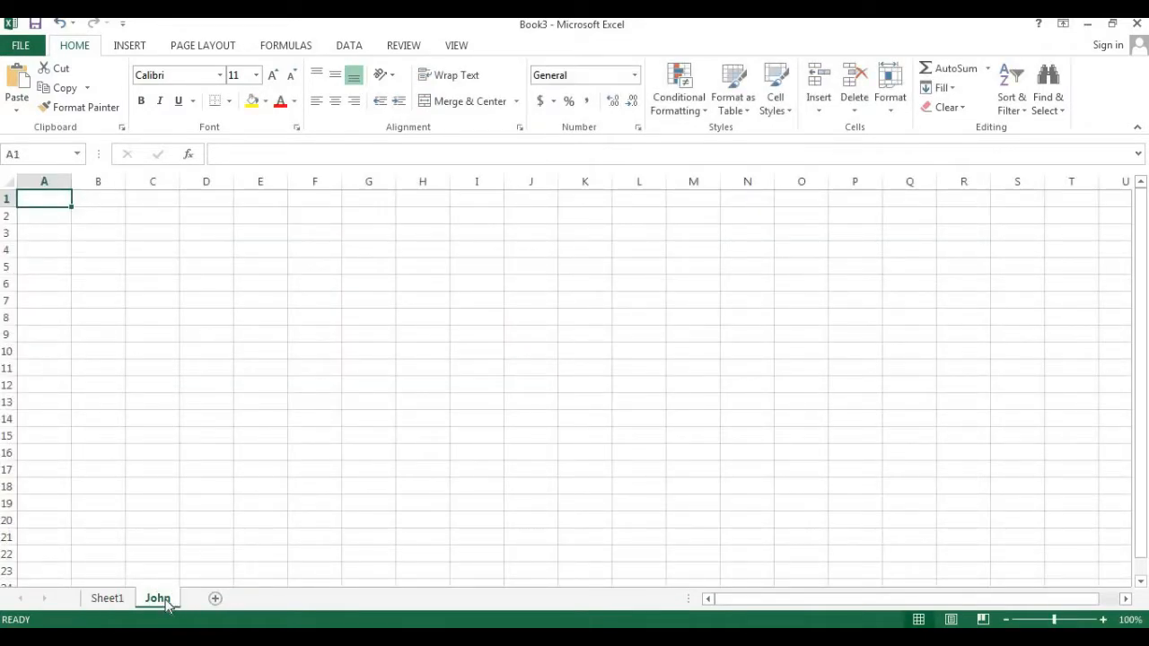
type("31")
key("Tab")
type("32")
key("Tab")
type("43")
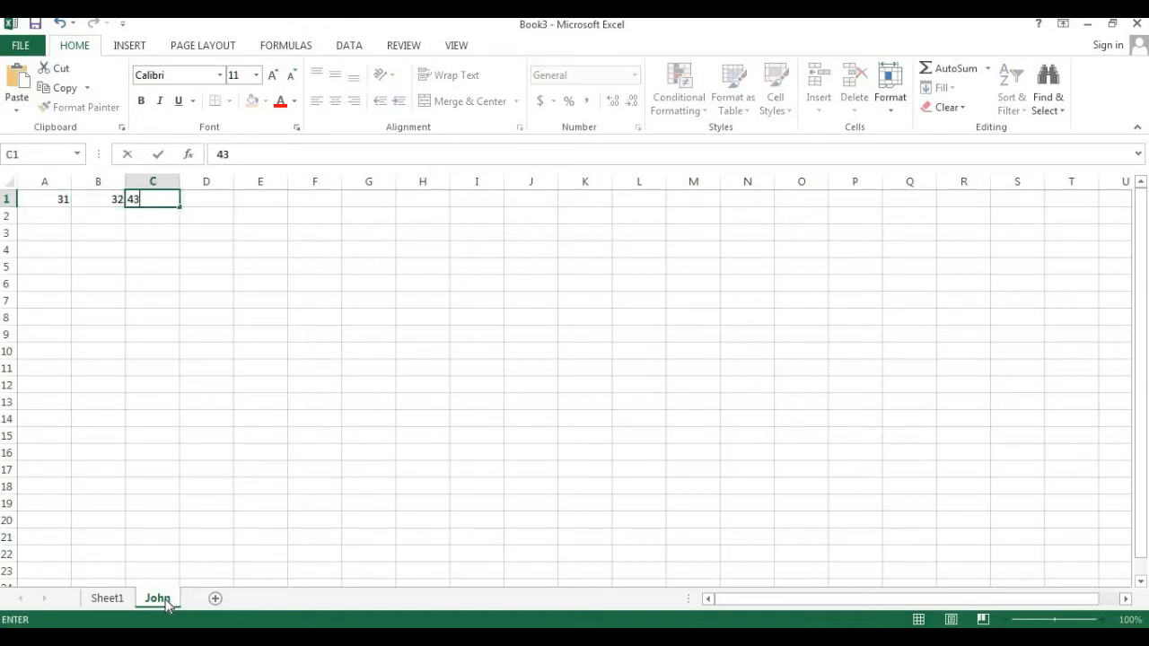
key("Tab")
type("54")
key("Tab")
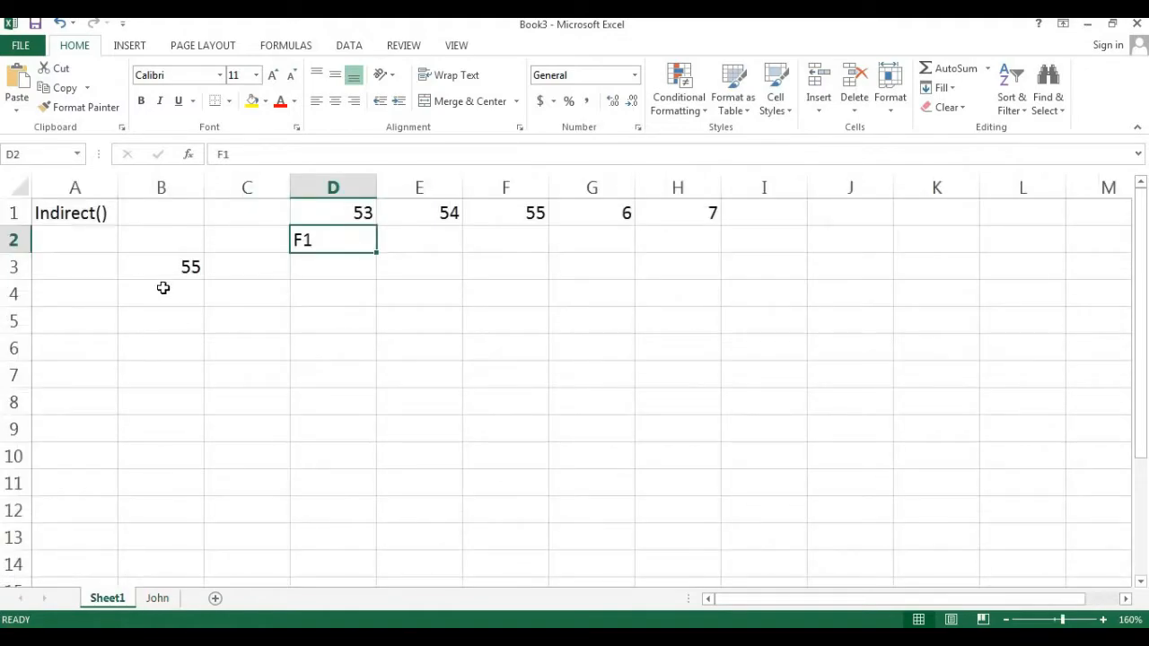
- On Sheet1, enter the formula =INDIRECT("John!D1") in cell B6
left_click(162, 288)
double_click(170, 271)
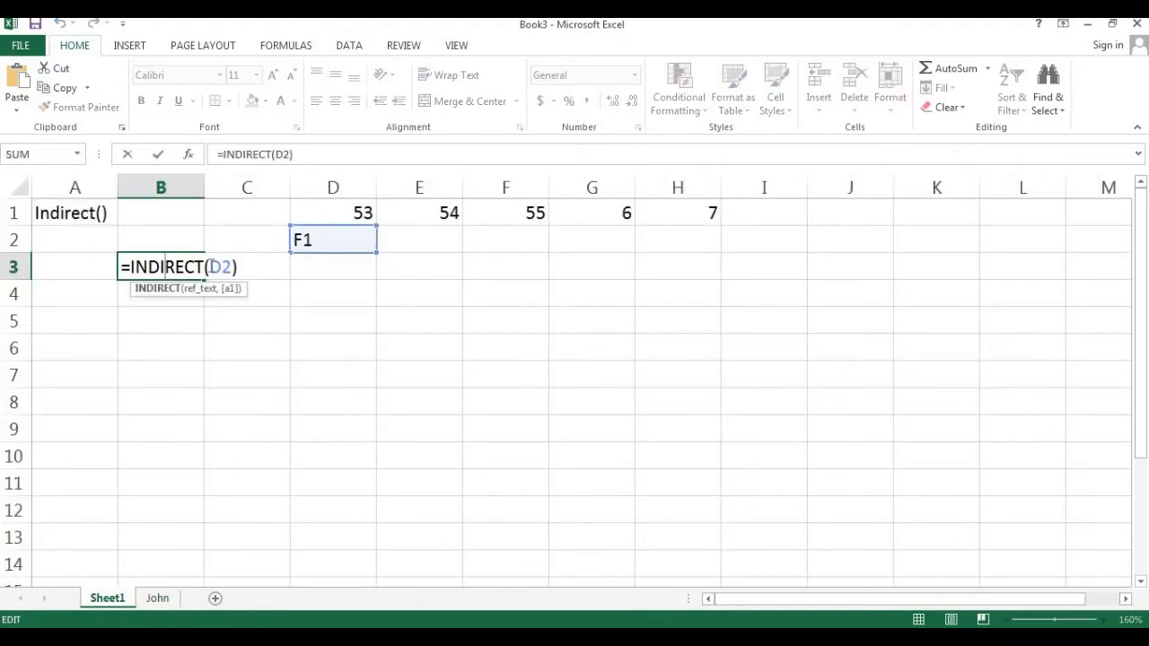
left_click(154, 343)
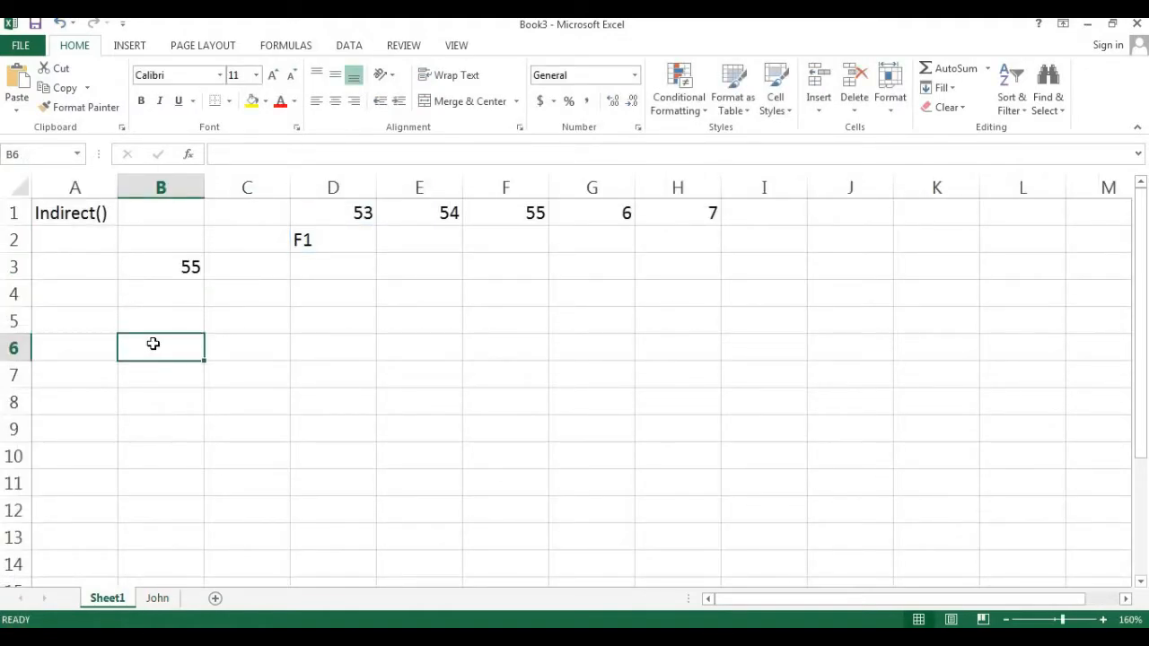
type("=Ind")
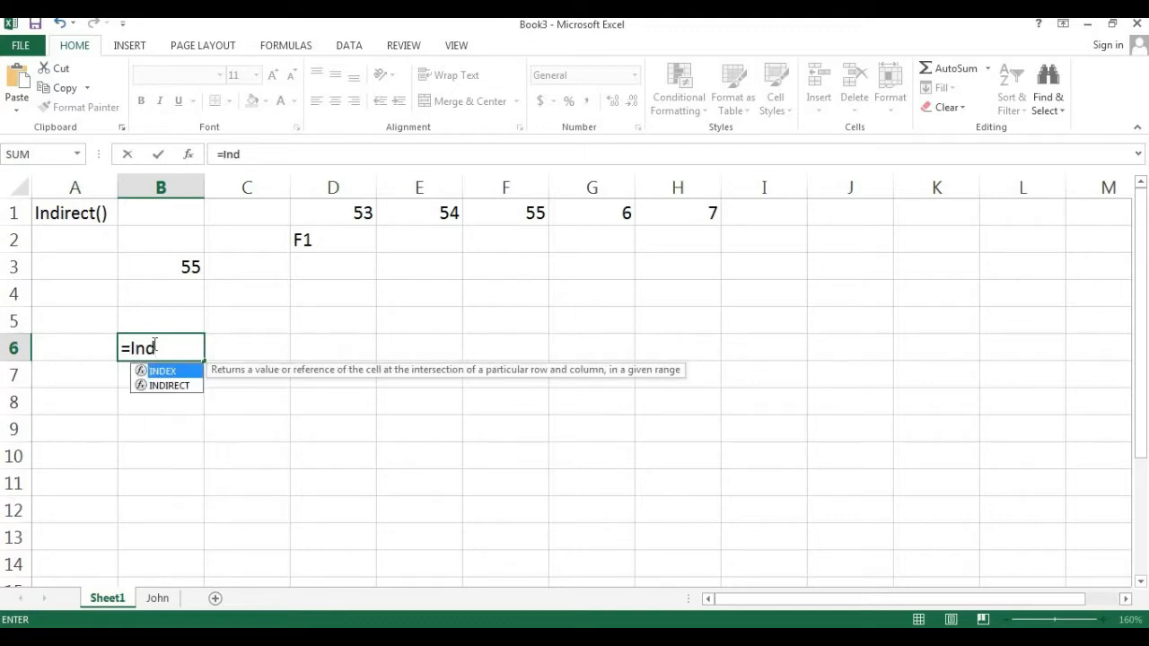
key("Down")
key("Tab")
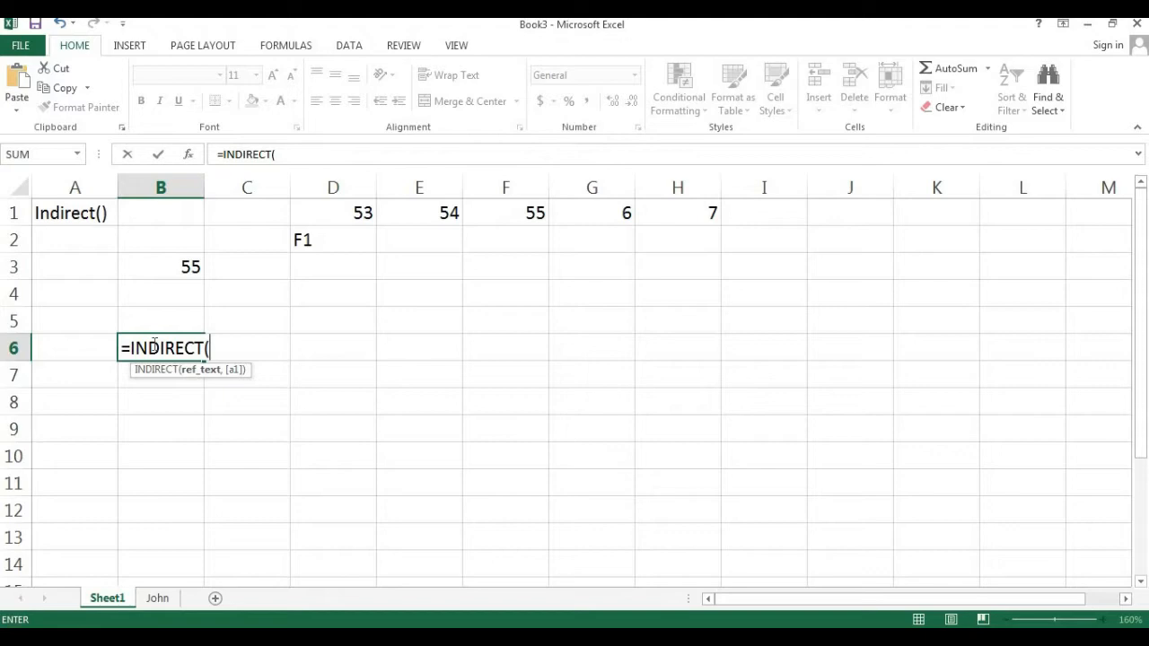
type("\"John!")
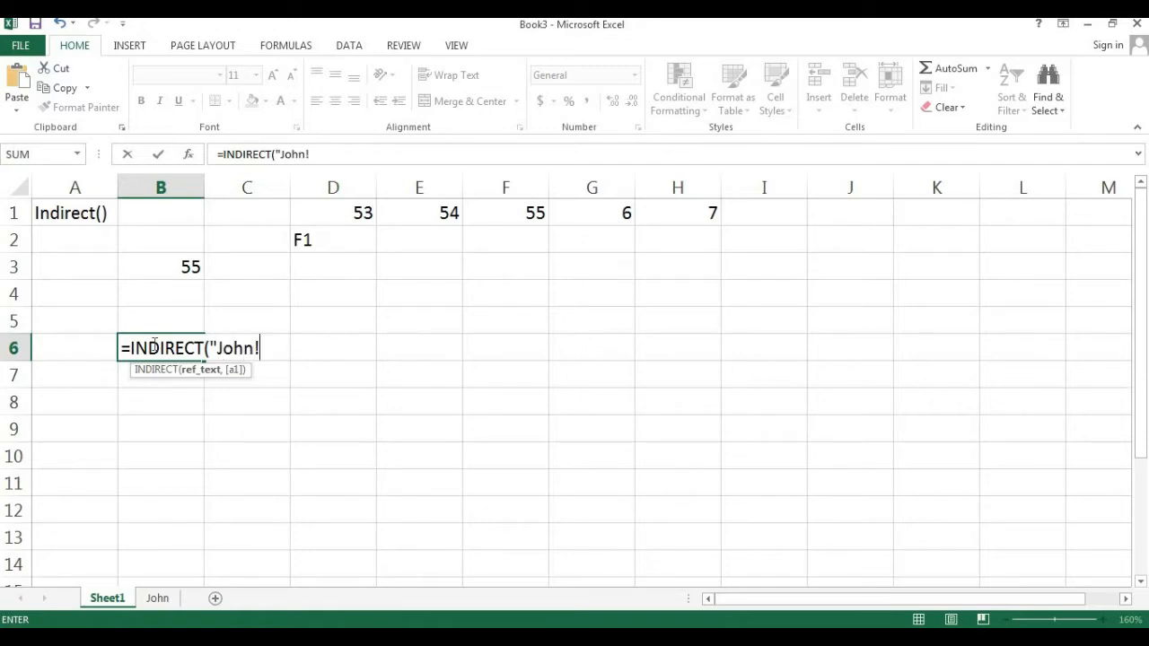
type("D")
key("BackSpace")
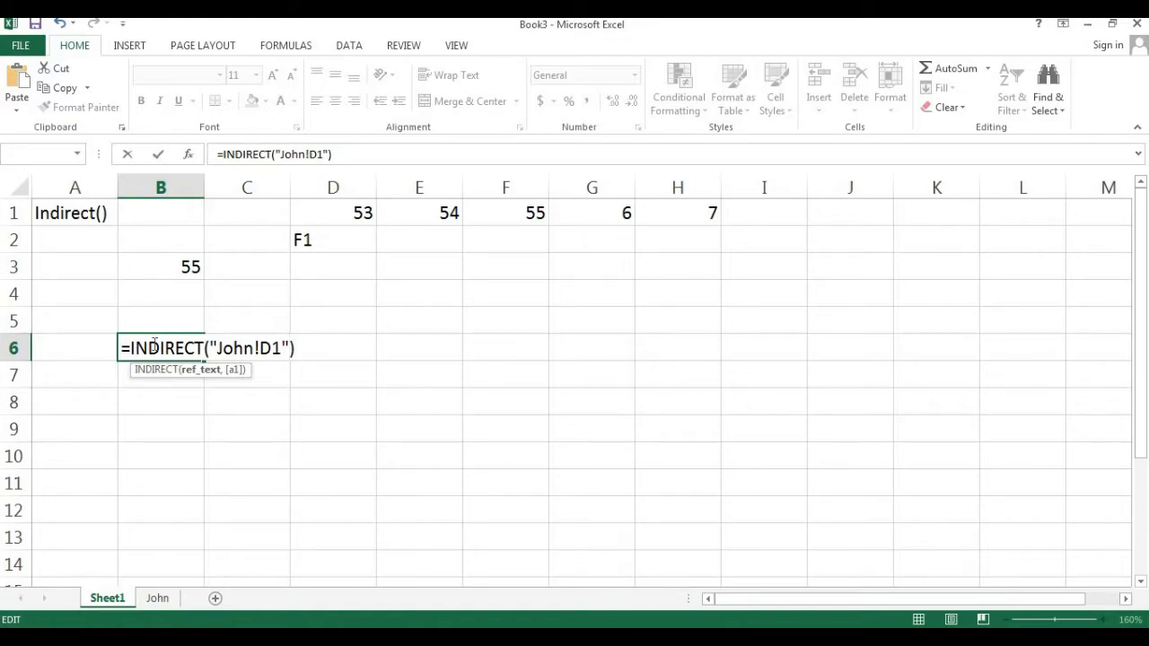
key("Return")
- Compare the formula in B6 with cell D1 on the John sheet
left_click(153, 345)
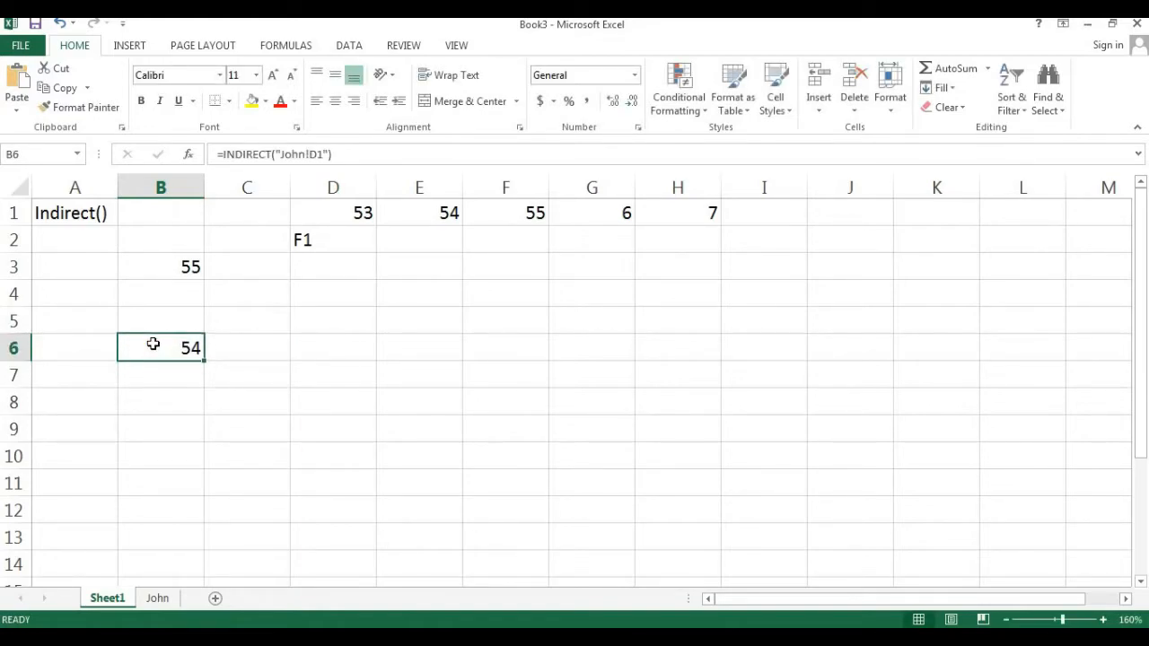
left_click(158, 598)
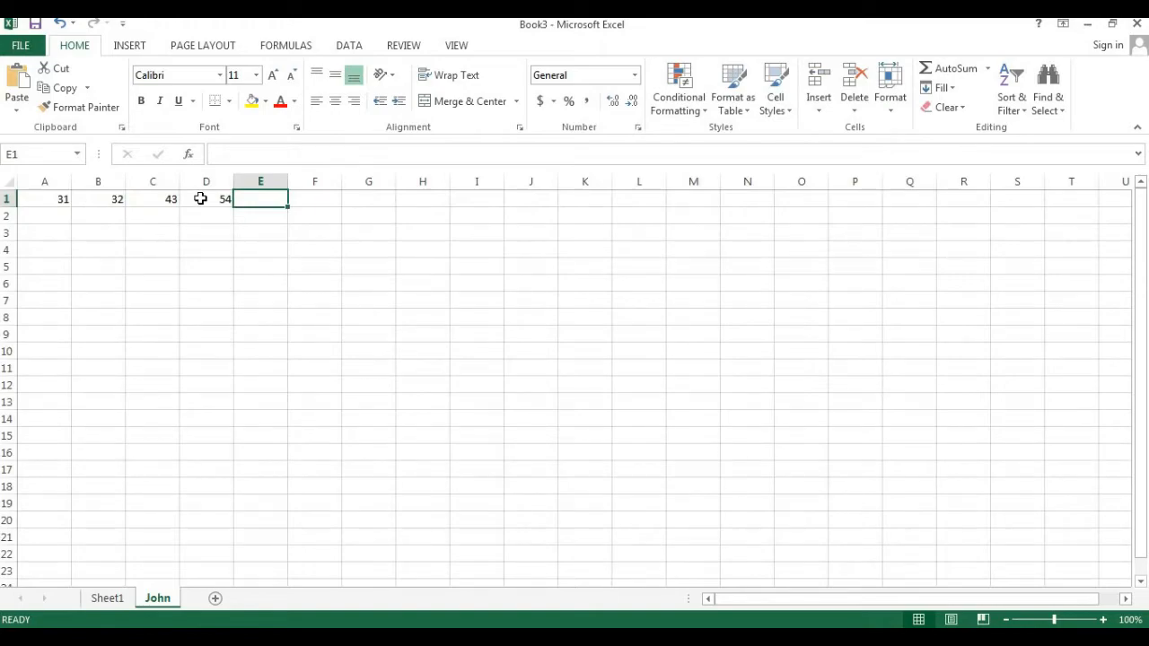
left_click(200, 199)
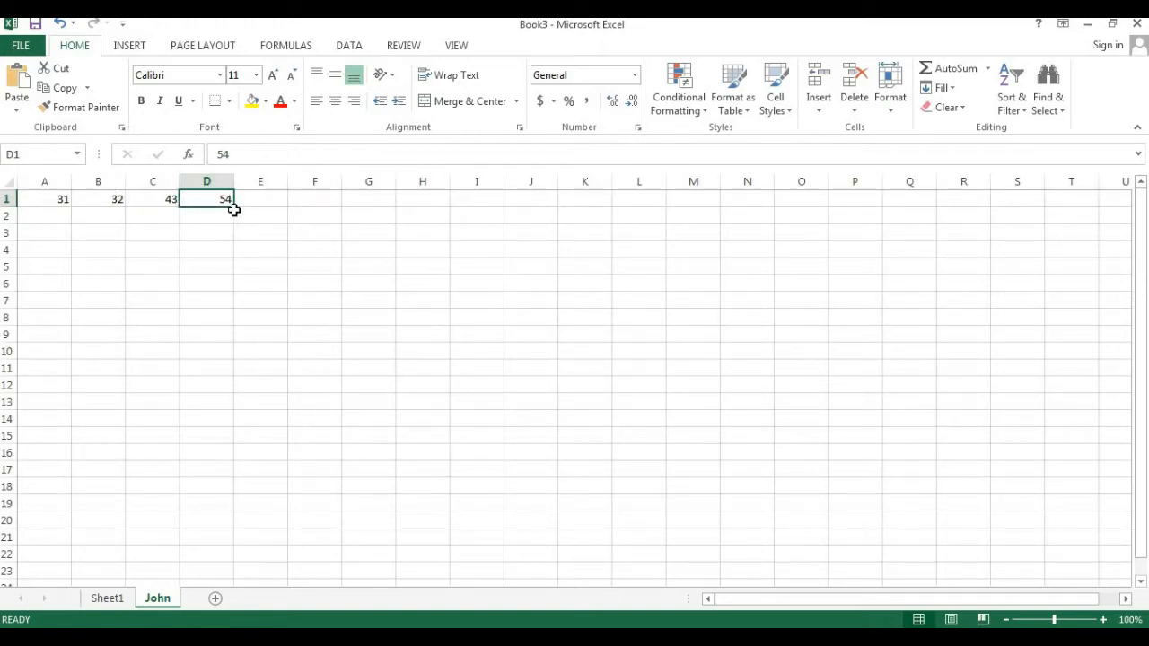
left_click(1105, 620)
left_click(1104, 620)
left_click(1105, 621)
left_click(1104, 620)
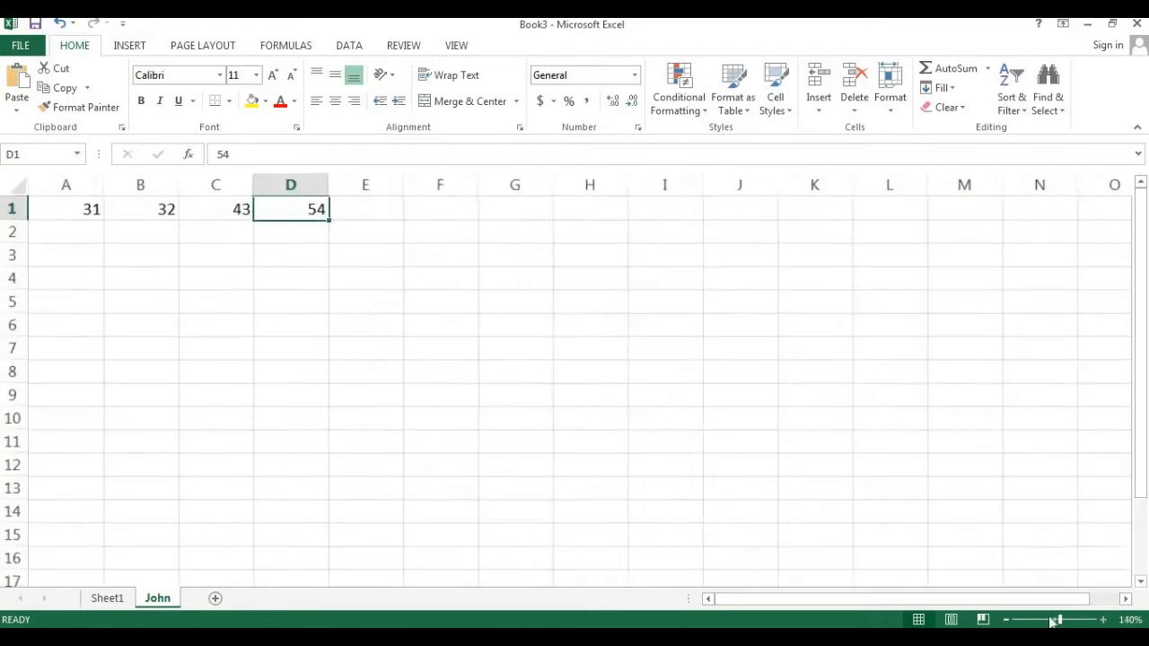
left_click(106, 598)
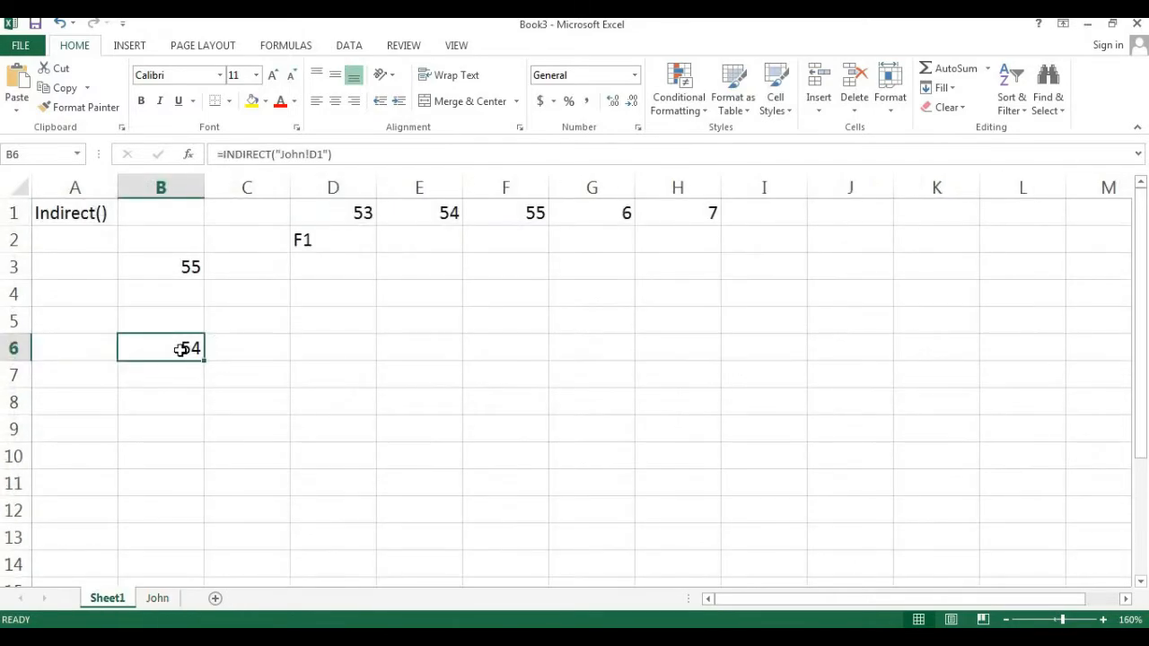
double_click(182, 349)
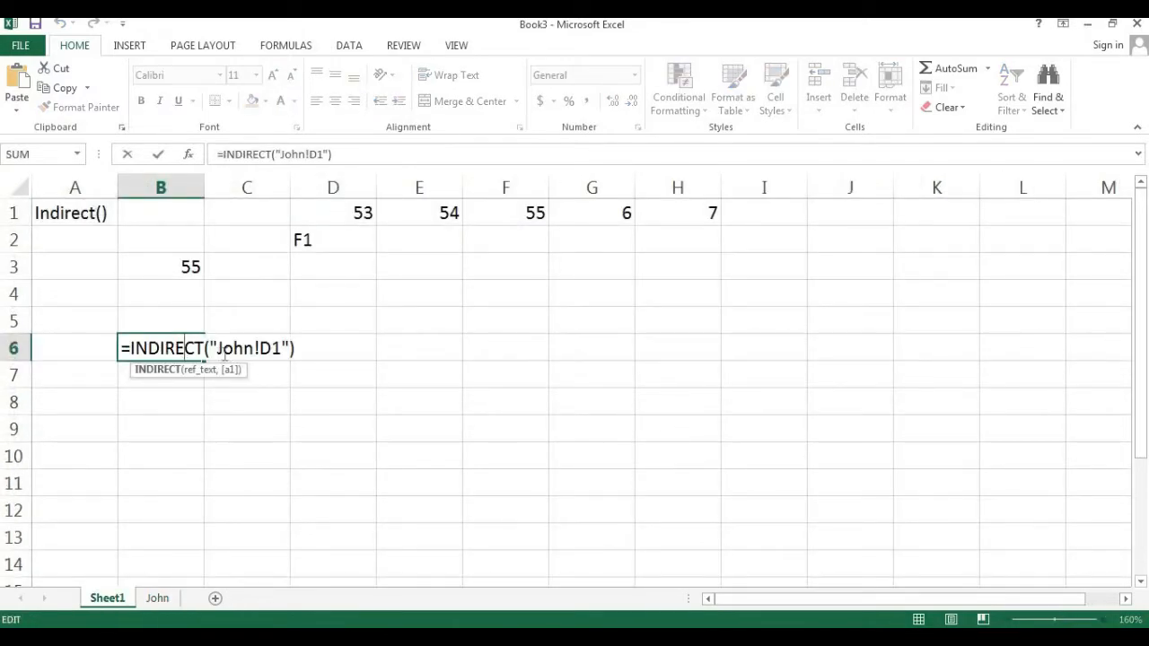
left_click_drag(217, 349, 282, 349)
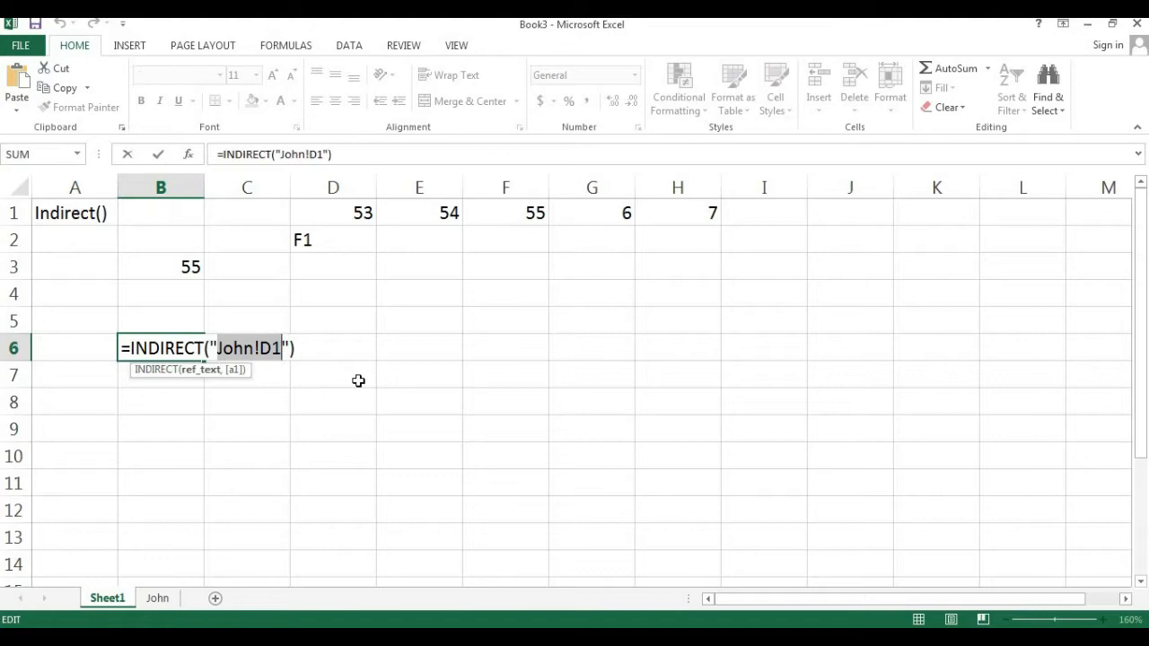
key("Escape")
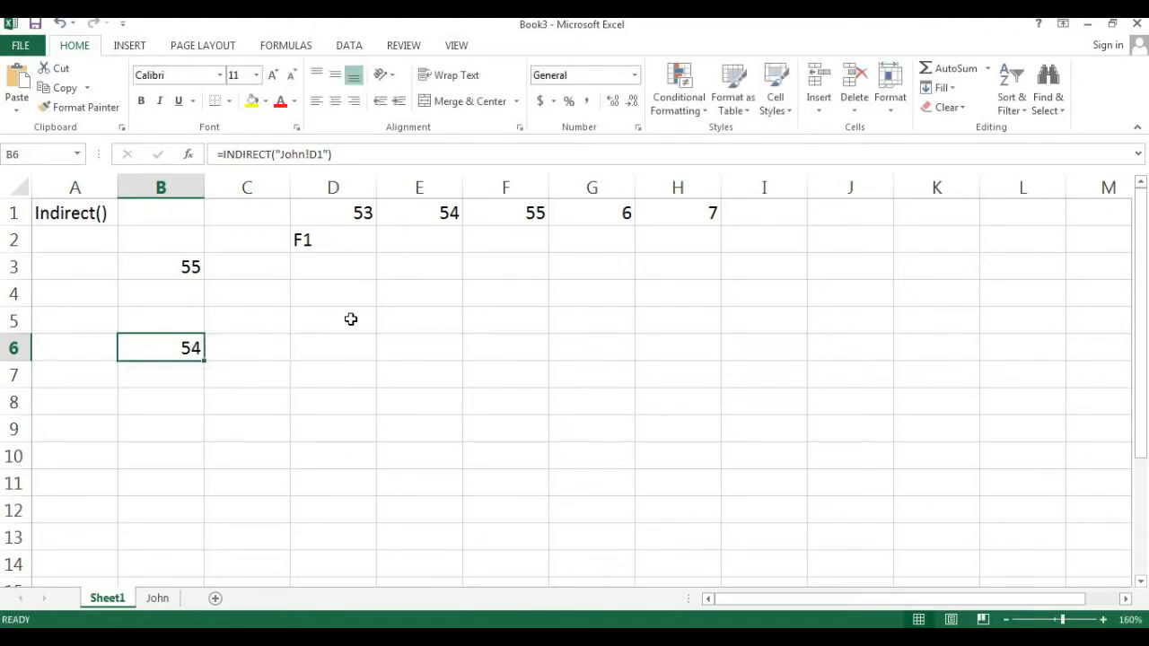
- Enter John in cell D4 and A1 in cell E4 of Sheet1
left_click(349, 299)
type("John")
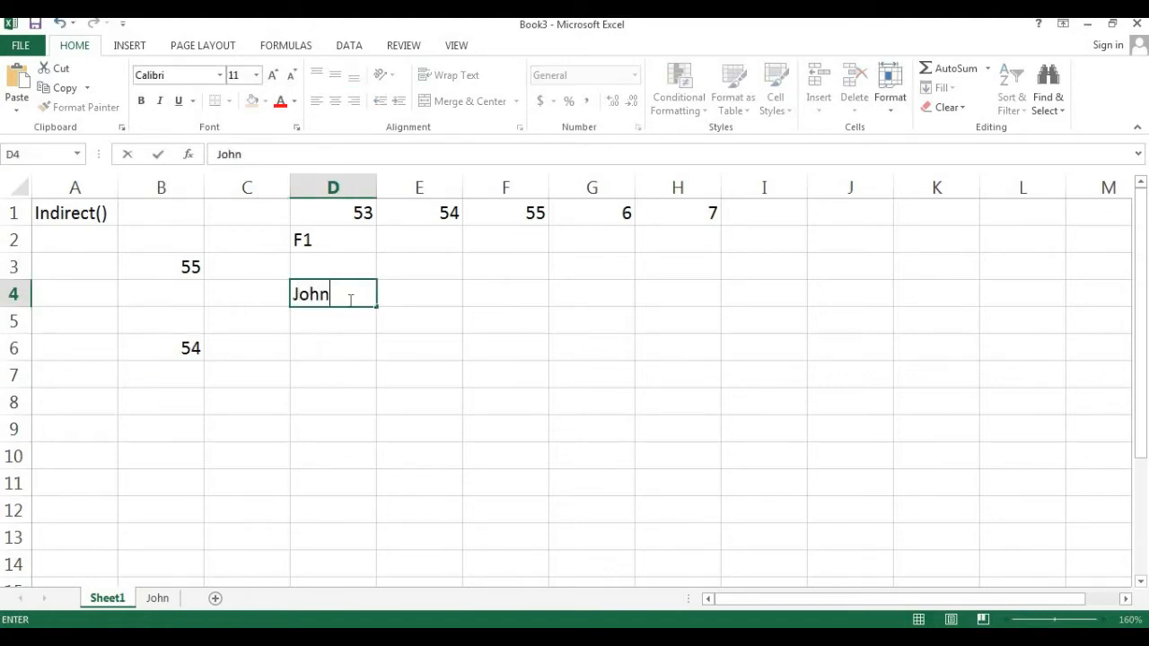
key("Return")
left_click(349, 299)
key("Right")
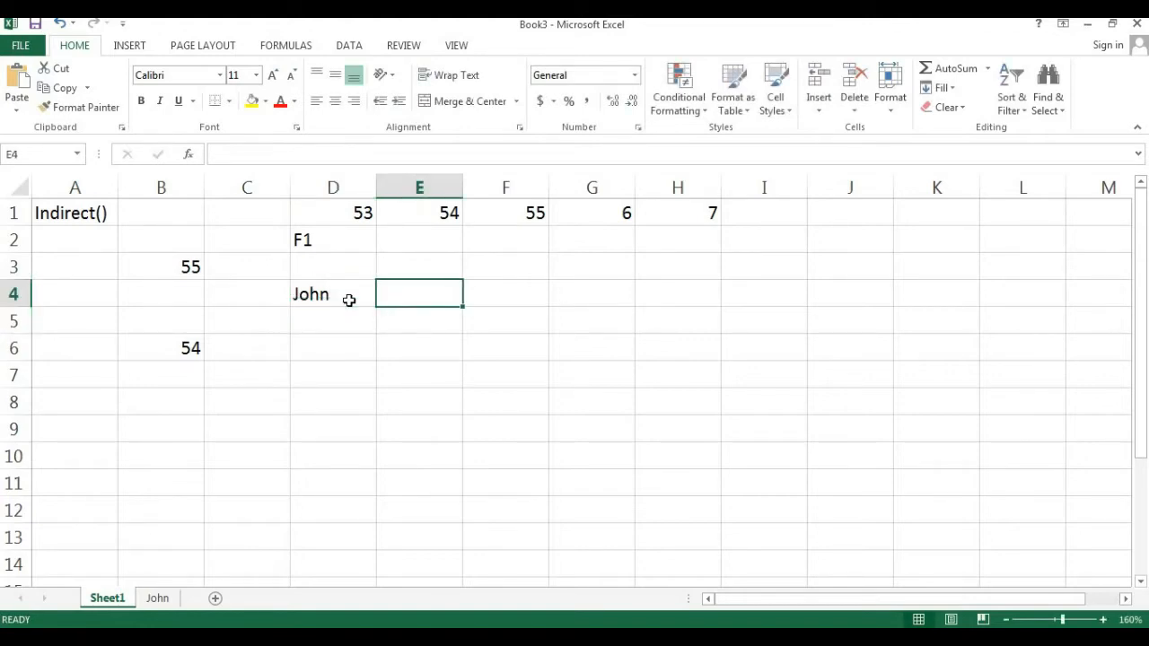
key("F2")
type("A1")
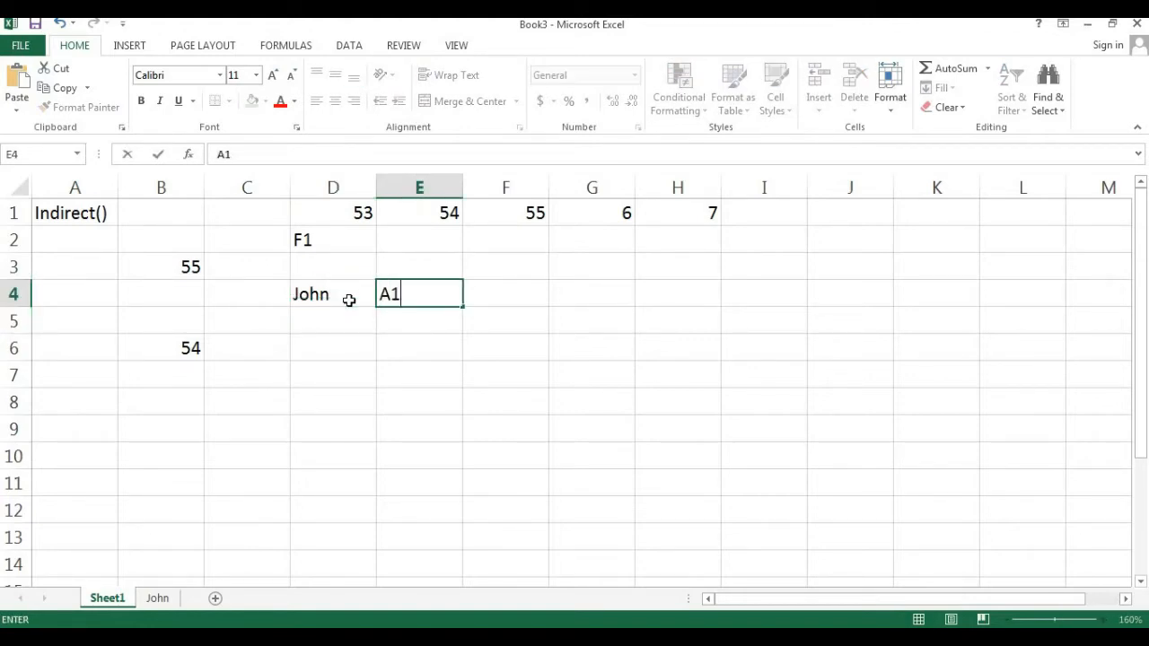
key("Return")
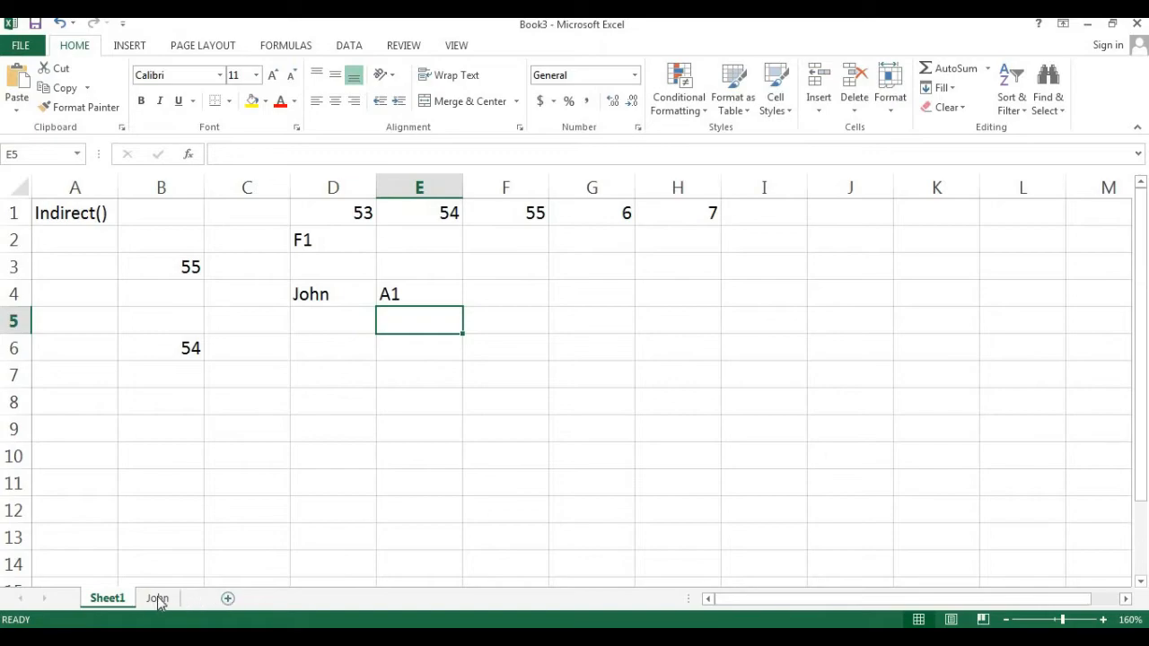
- Add another worksheet and rename it George
left_click(216, 599)
left_click_drag(231, 608, 226, 608)
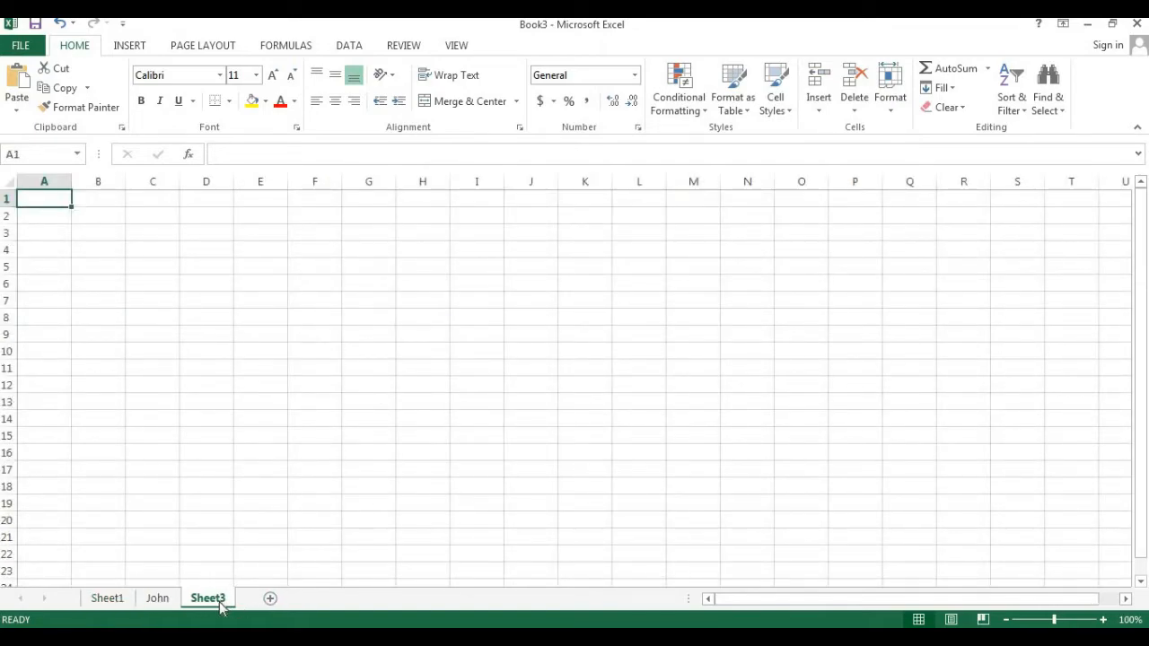
double_click(215, 601)
type("George")
key("Return")
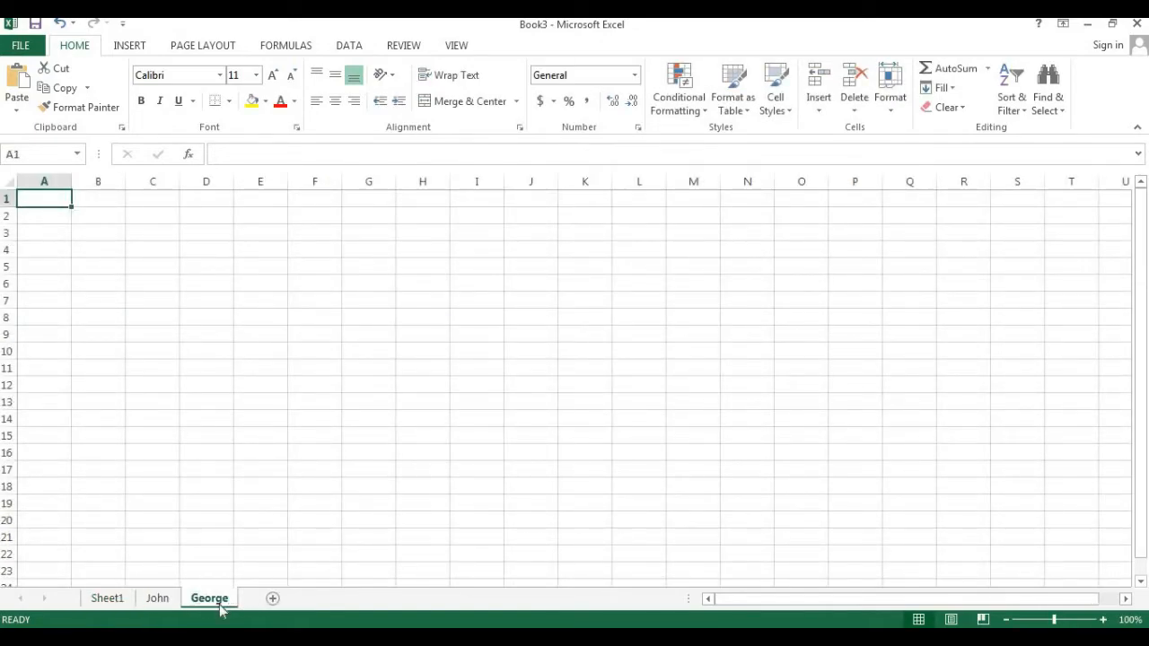
- Fill cells A1 through C1 on the George sheet with Pam, 101 and 102
type("Pam")
key("Return")
key("Up")
key("Right")
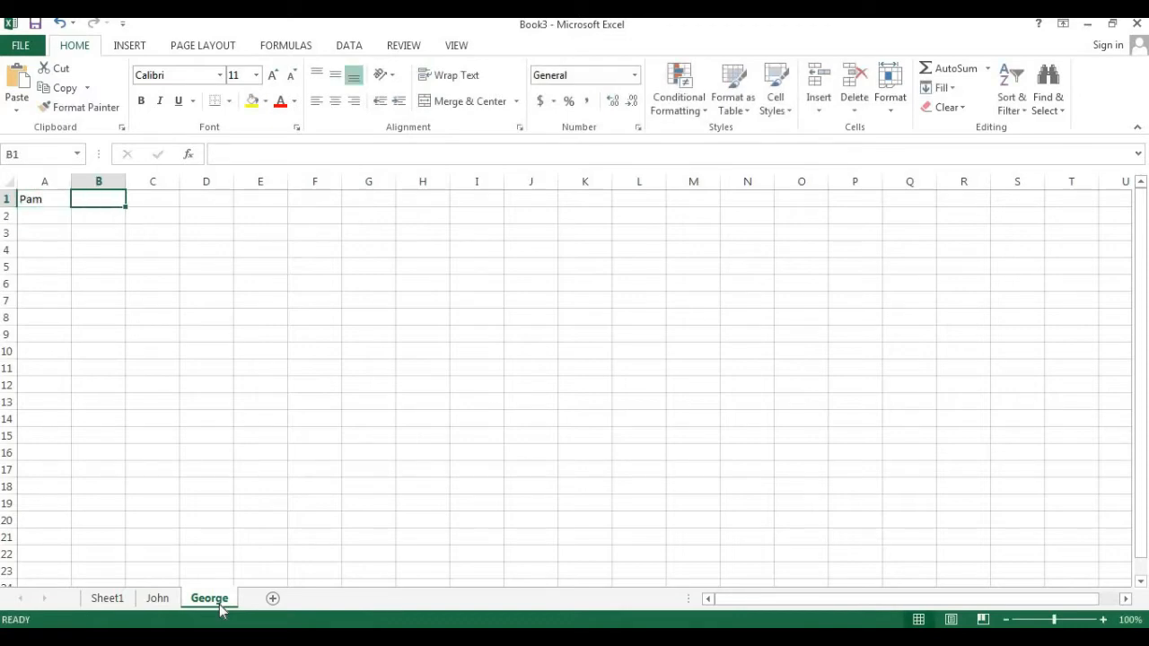
type("10")
key("BackSpace")
key("BackSpace")
type("1")
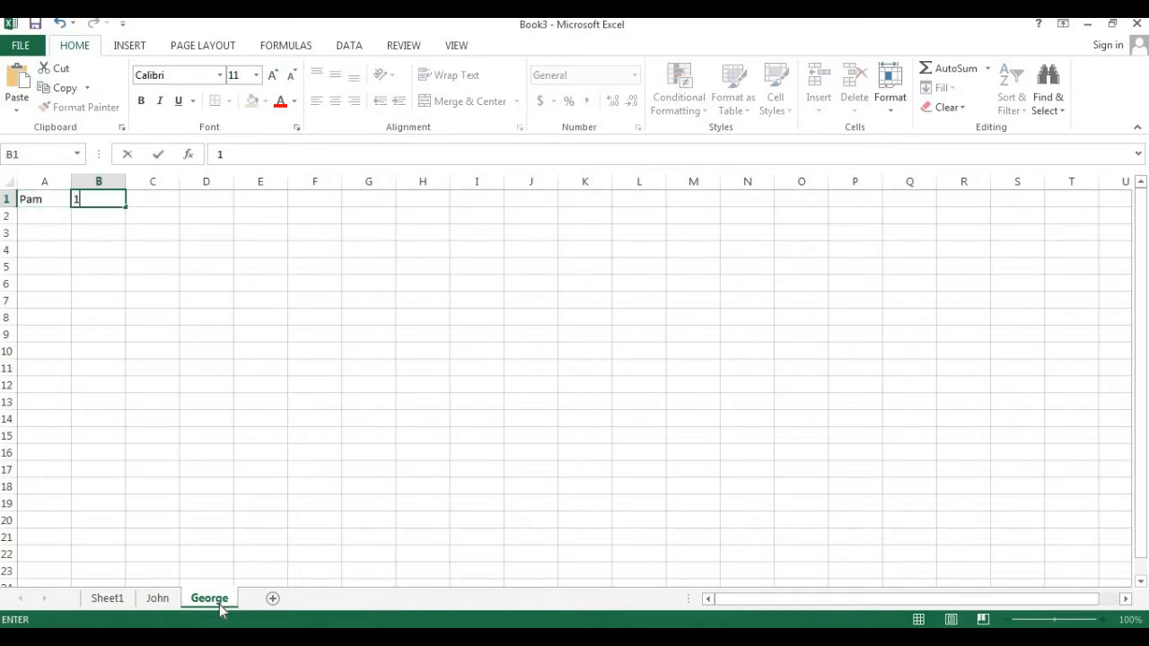
type("01")
key("Right")
type("102")
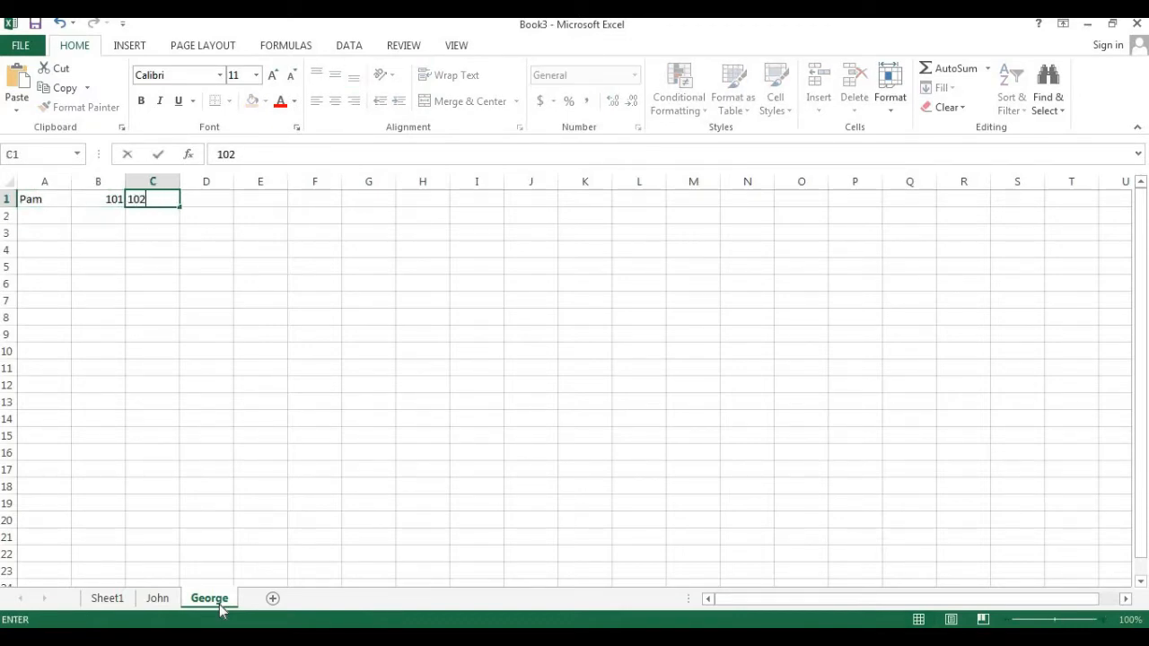
key("Return")
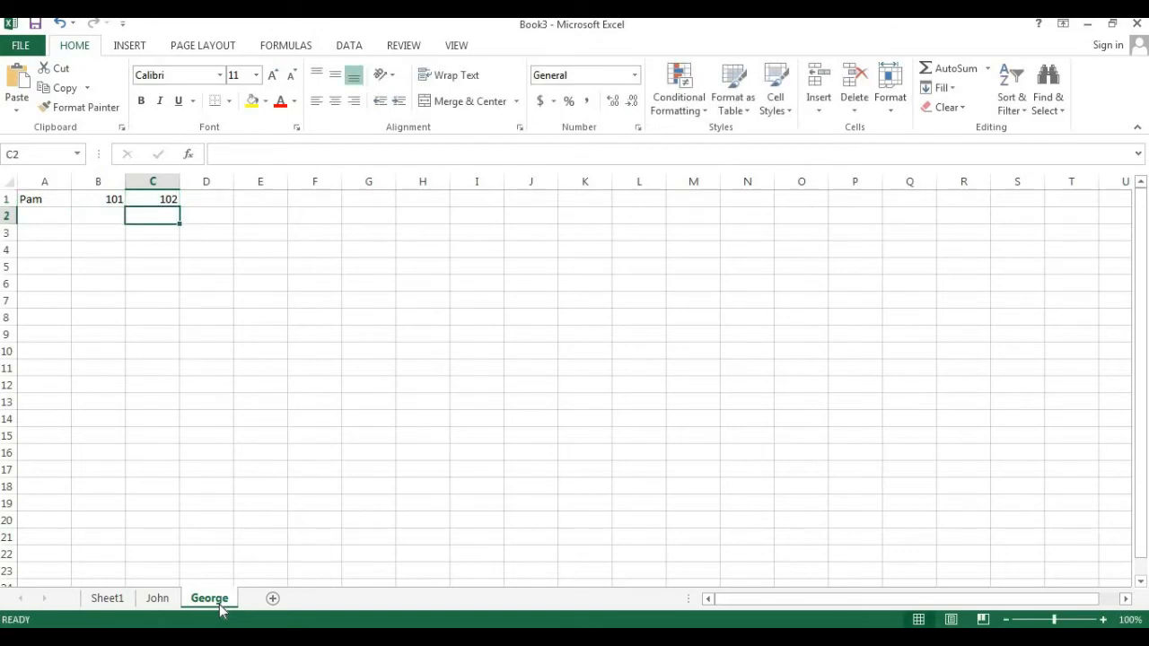
- On the John sheet, set cells A1 through C1 to Tom, 12 and 11
left_click(158, 598)
left_click(92, 205)
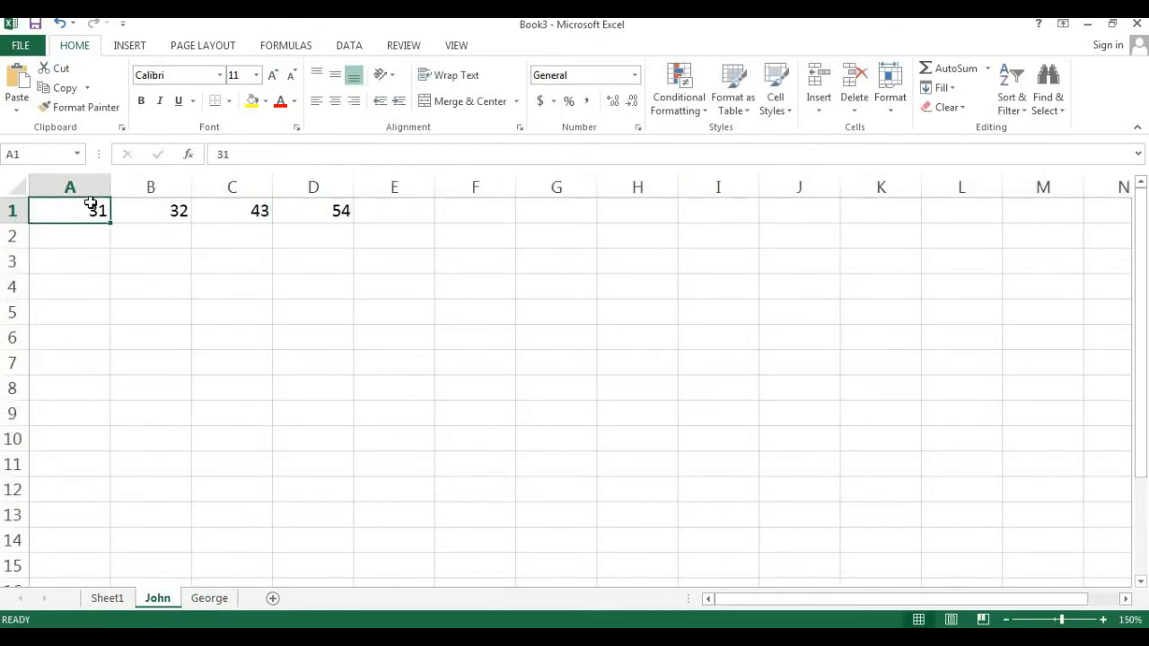
type("Tom")
key("Return")
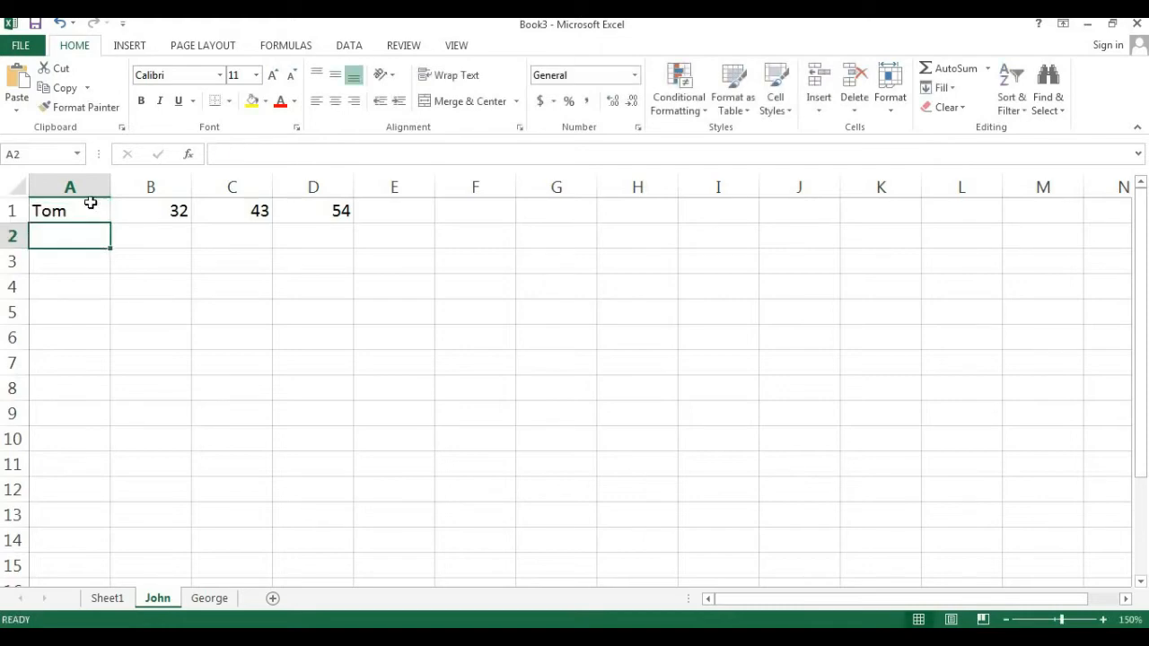
key("Up")
key("Right")
type("12")
key("ctrl+Return")
key("Right")
type("11")
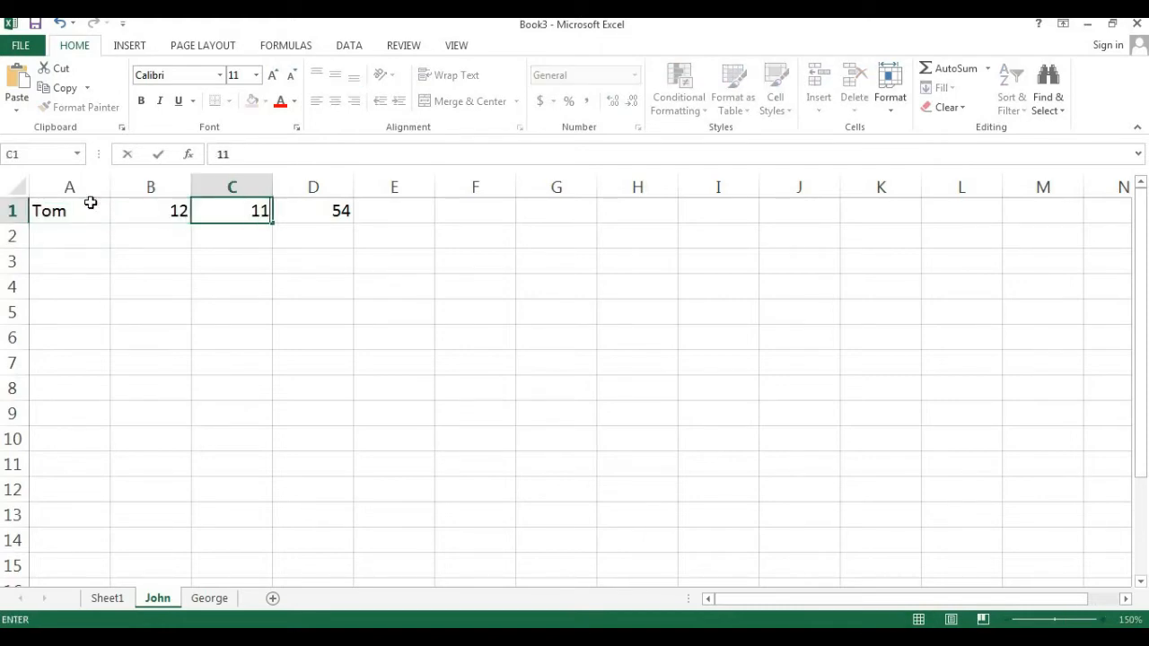
key("Return")
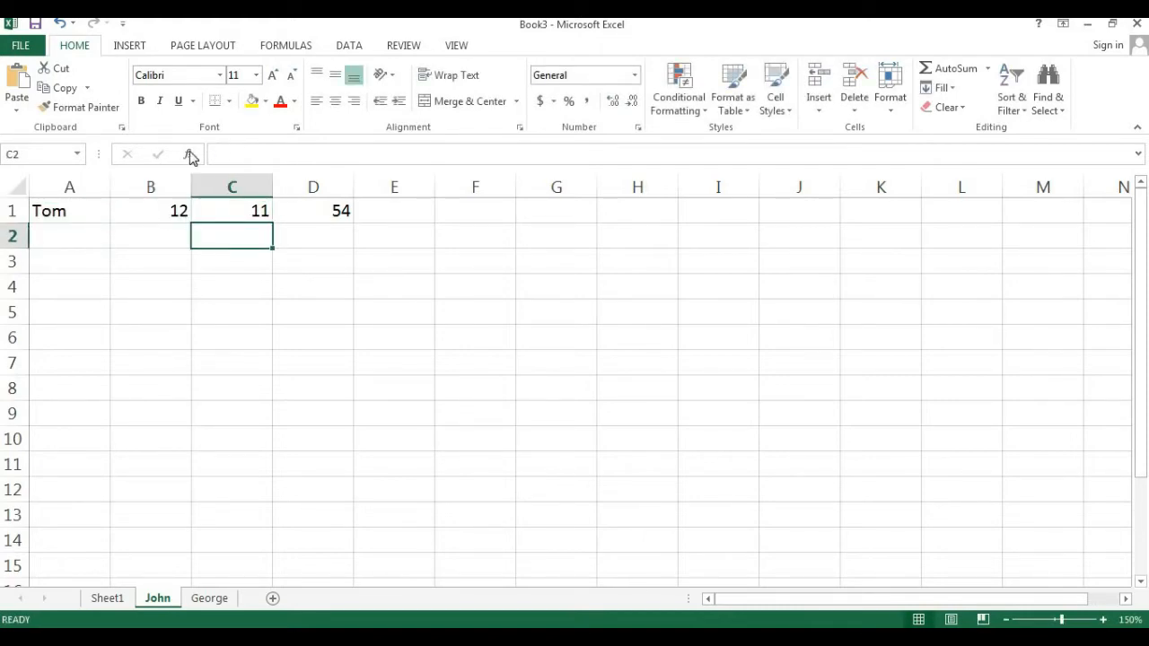
- Clear cell D1 on the John sheet
left_click(338, 216)
key("BackSpace")
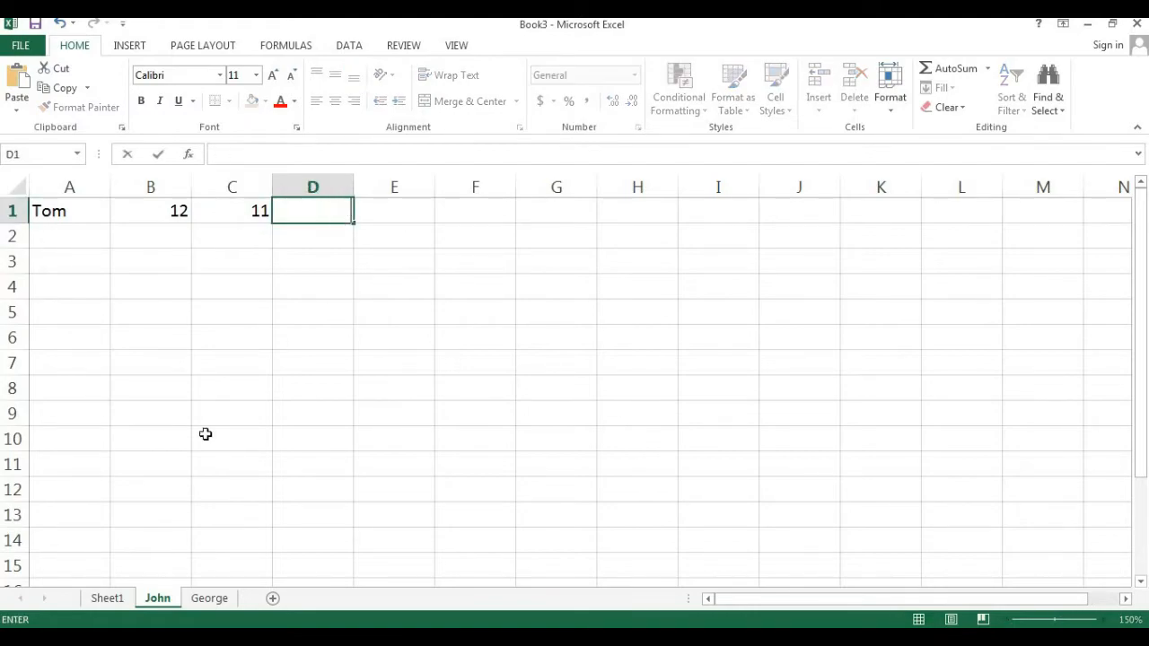
key("Down")
key("Down")
key("Down")
- Switch to the George sheet to view its contents
left_click(212, 599)
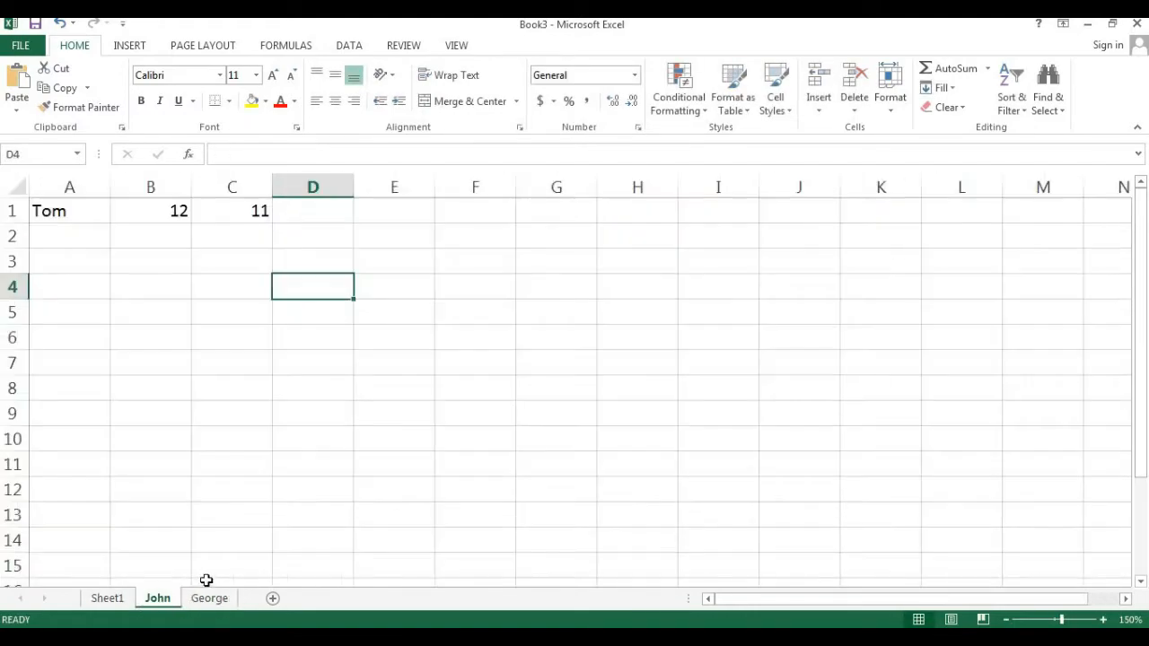
left_click(216, 599)
left_click(1103, 620)
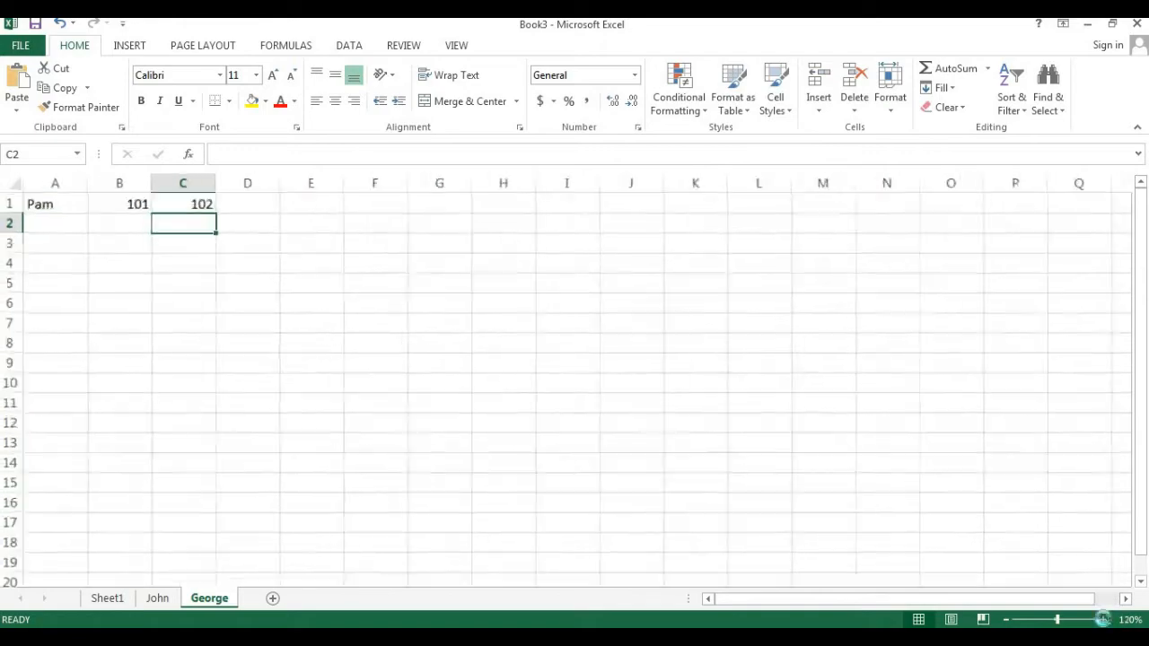
- On Sheet1, enter a formula in C7 that joins the text in D4 with "!"
left_click(108, 599)
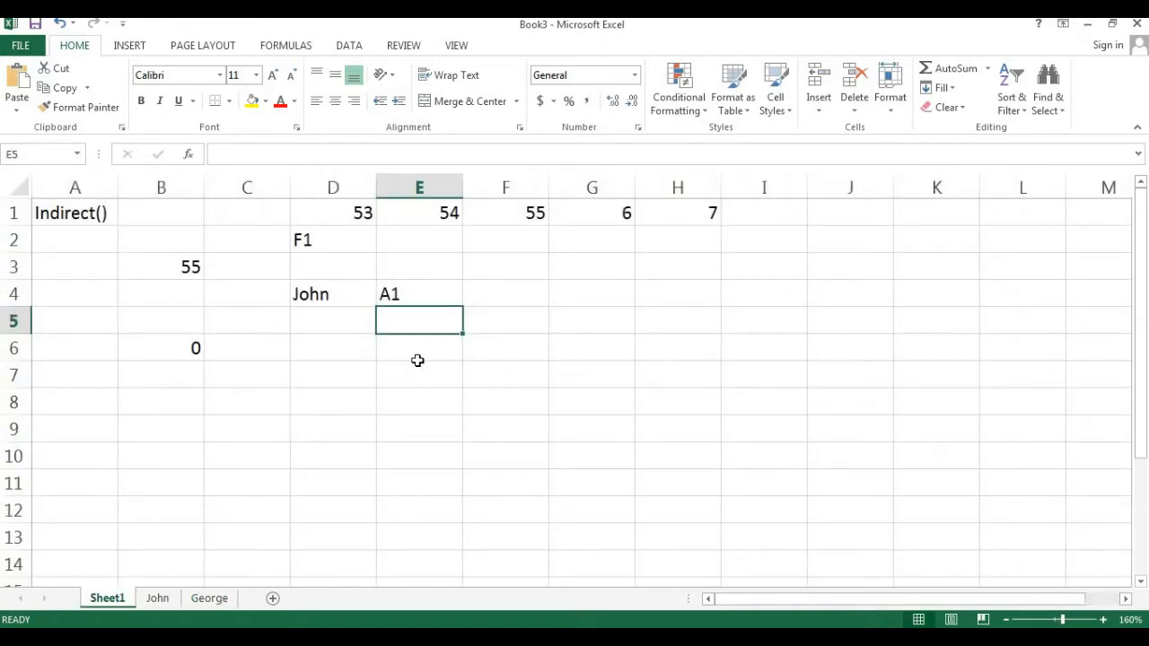
left_click(279, 379)
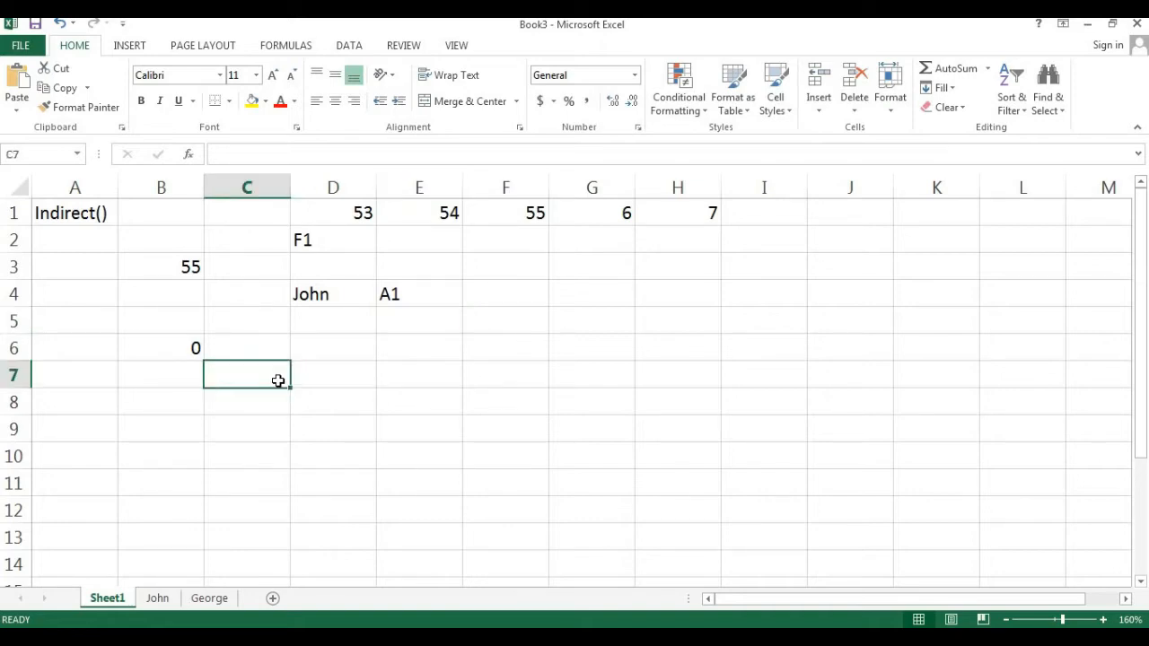
type("=")
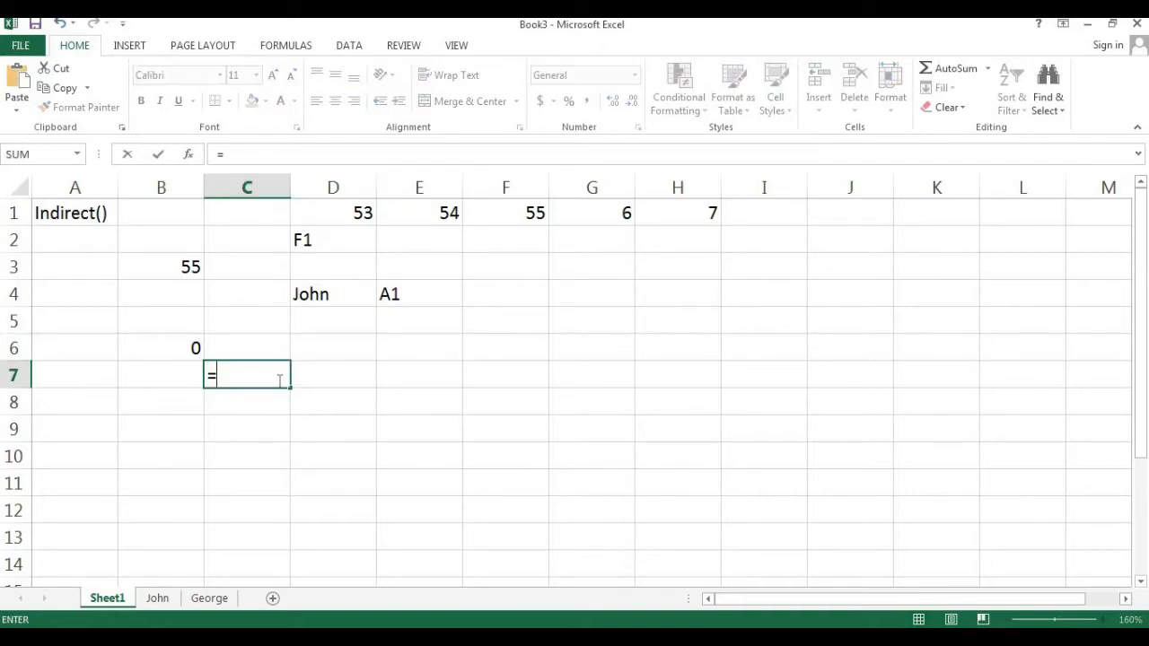
key("Up")
key("Up")
key("Up")
key("Right")
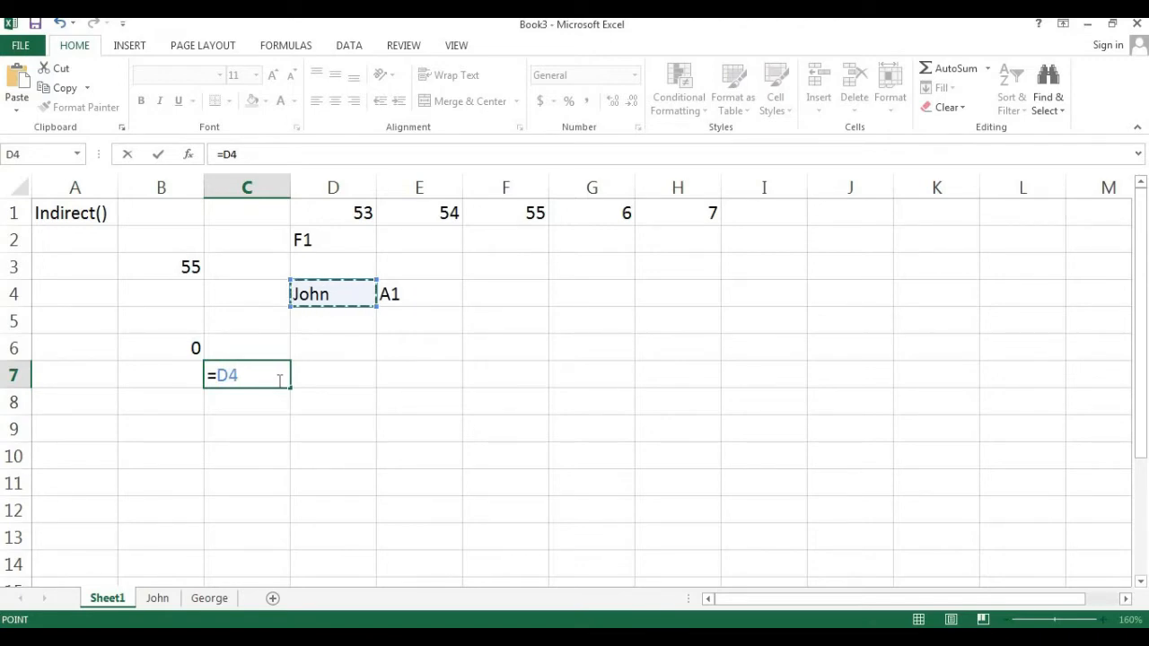
type("&")
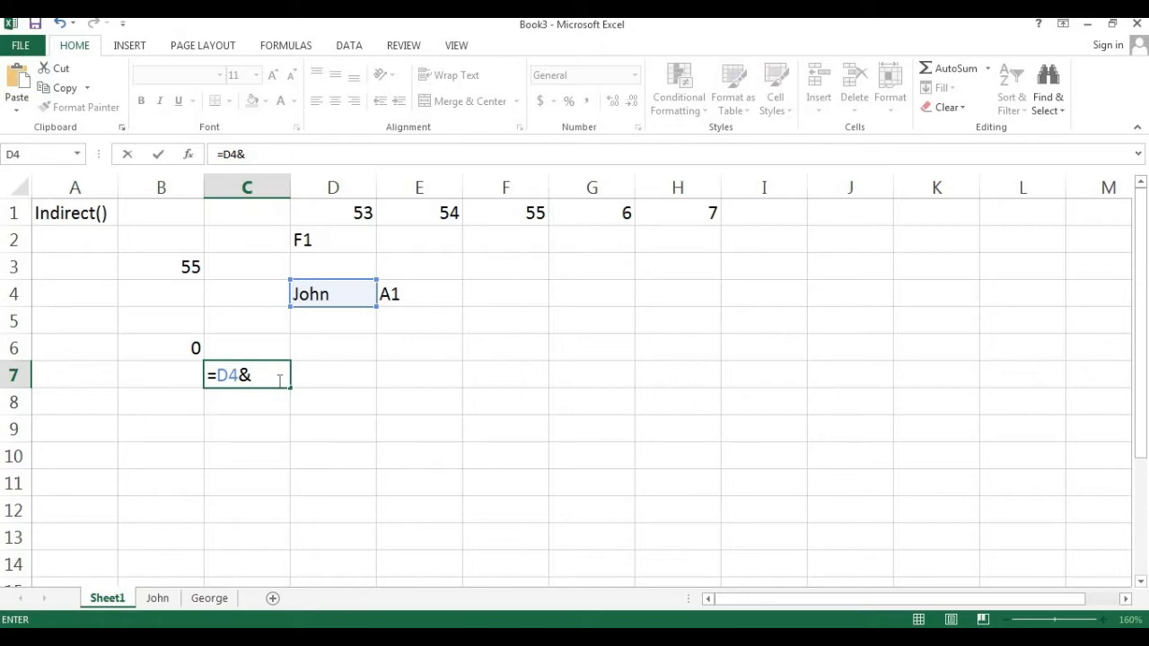
type("\"!")
key("Return")
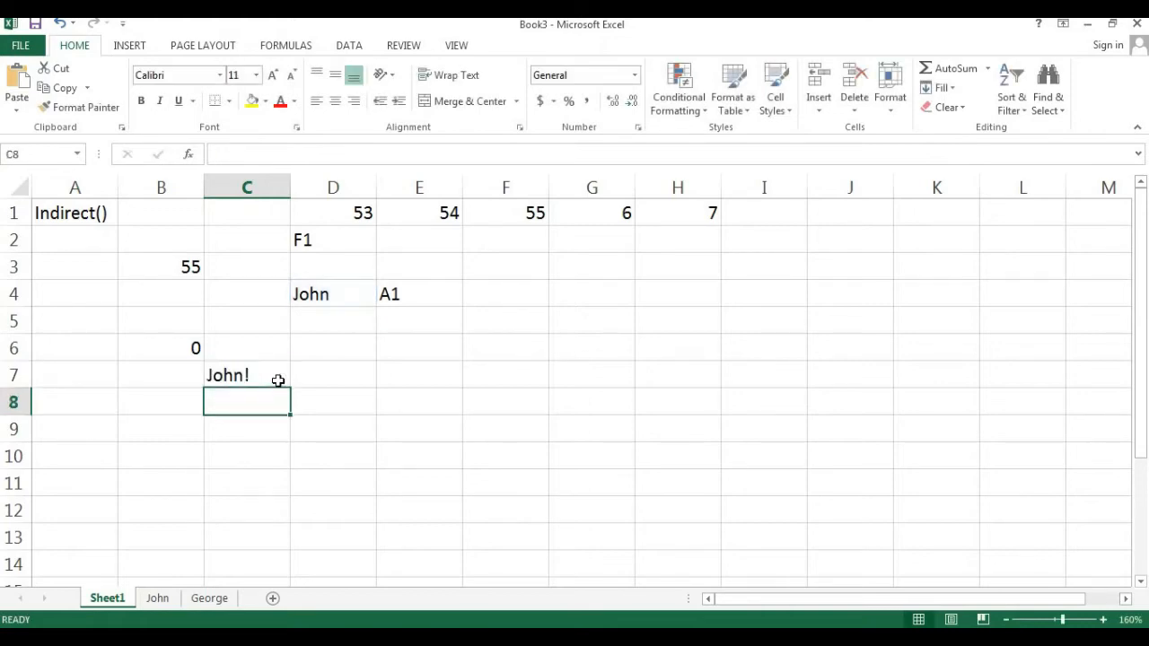
- Extend the C7 formula to also append the address in E4, giving =D4&"!"&E4
left_click(278, 381)
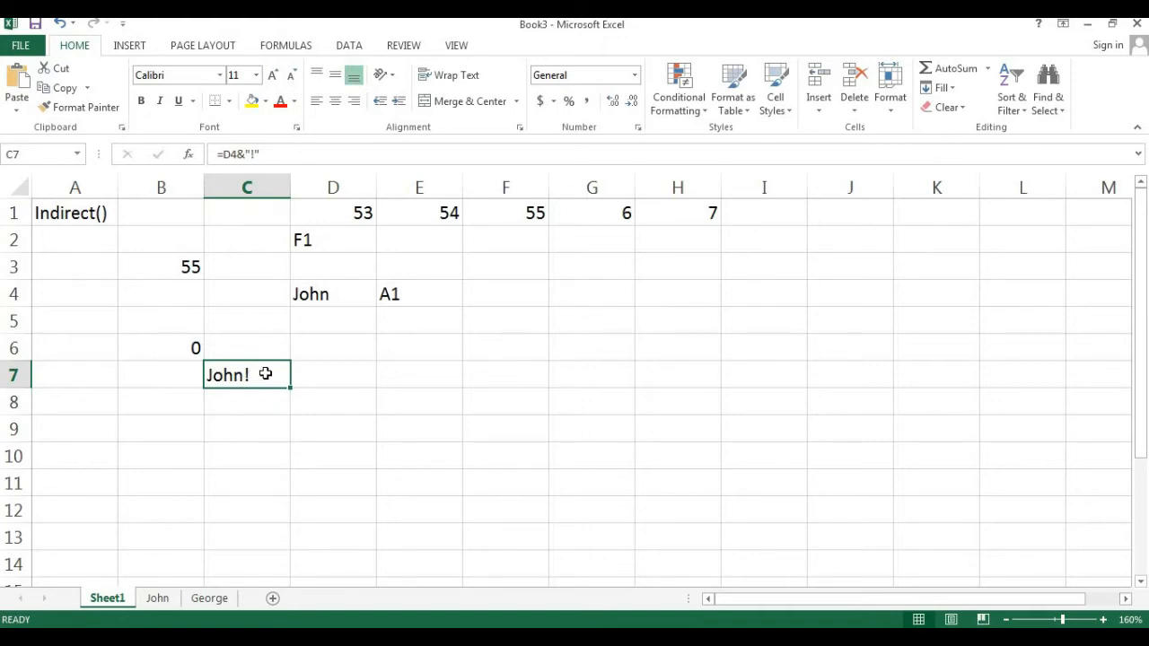
double_click(267, 374)
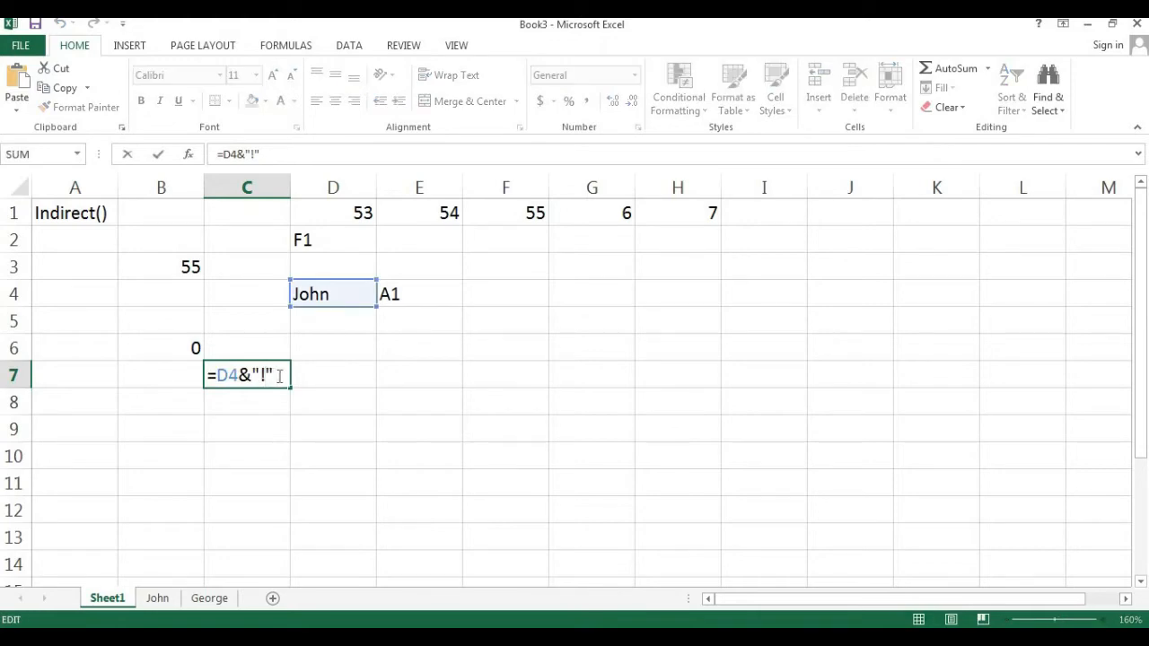
type("&")
left_click(423, 296)
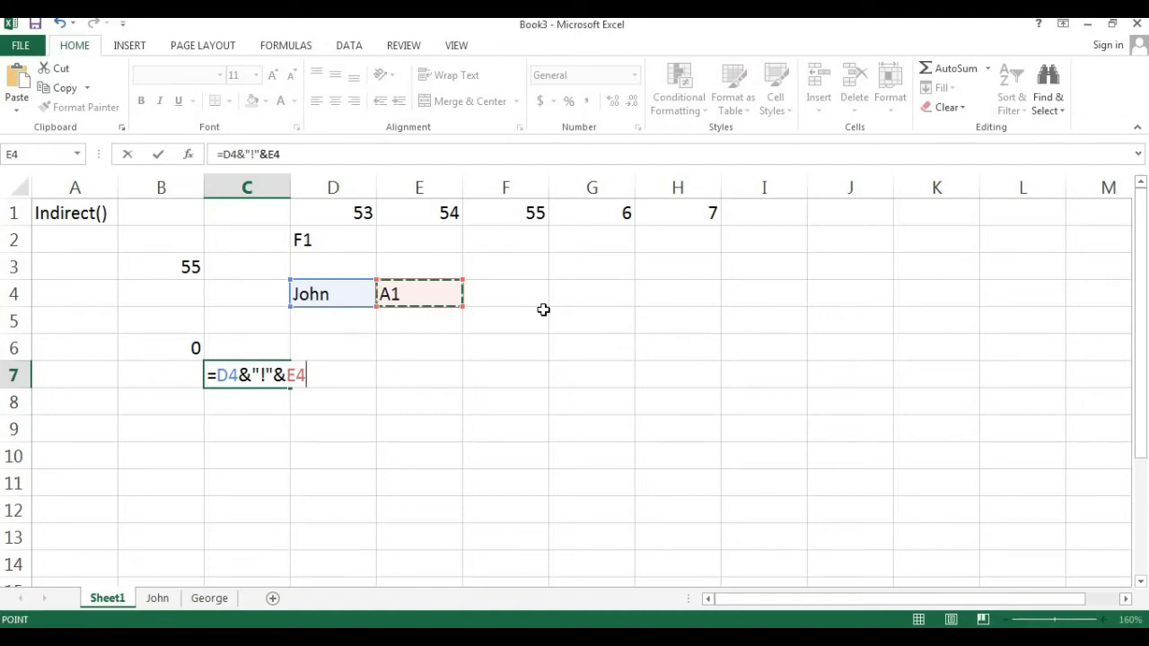
key("Return")
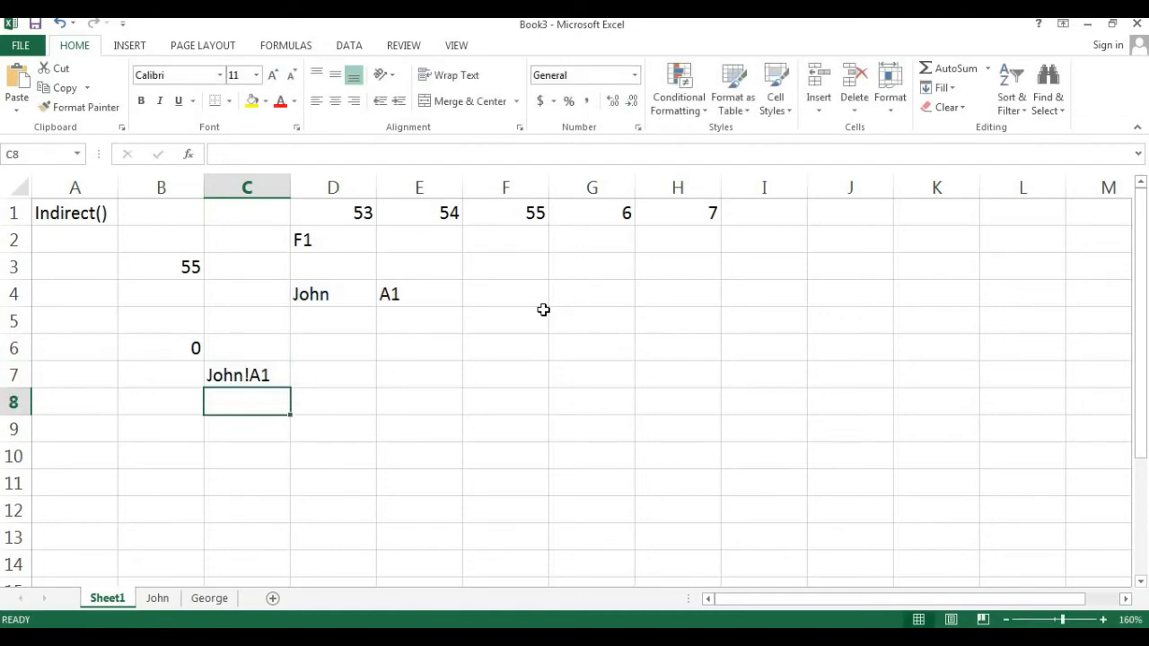
key("Up")
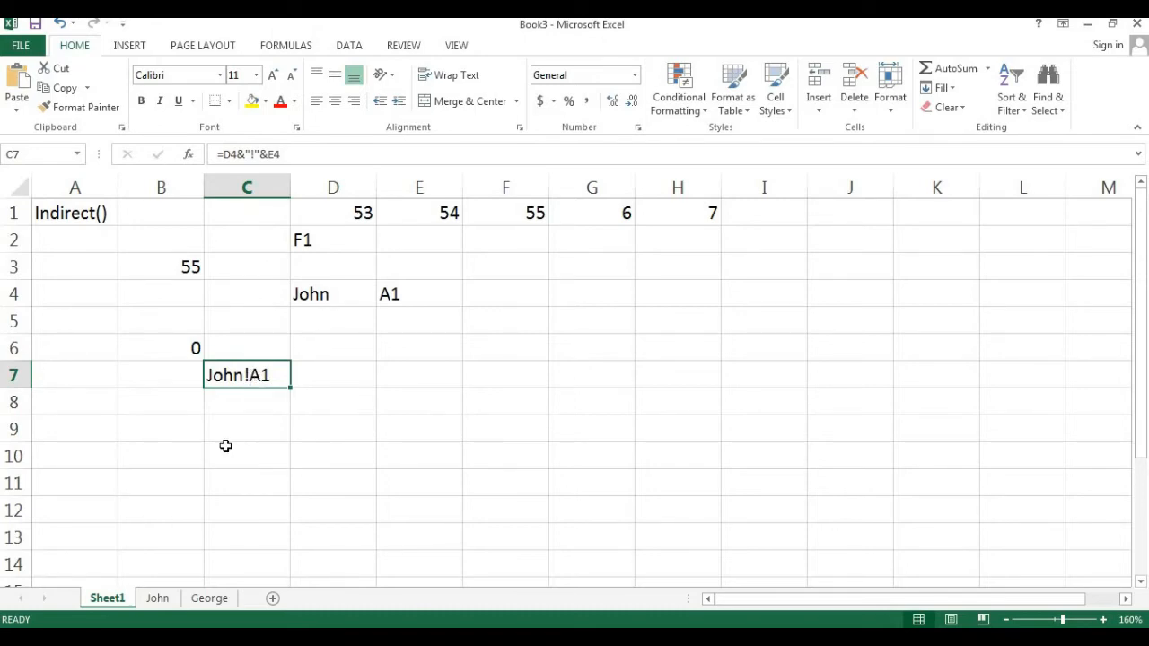
- Enter =INDIRECT(C7) in B9 to return the value at the address built in C7
left_click(182, 432)
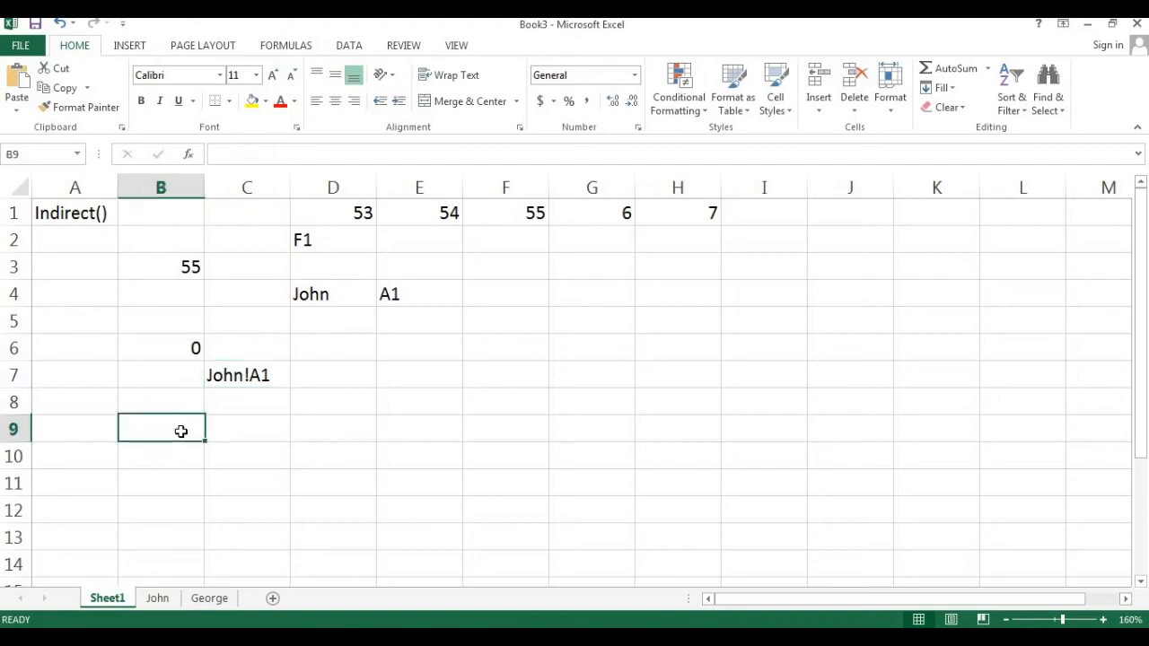
type("=ind")
key("Down")
key("Tab")
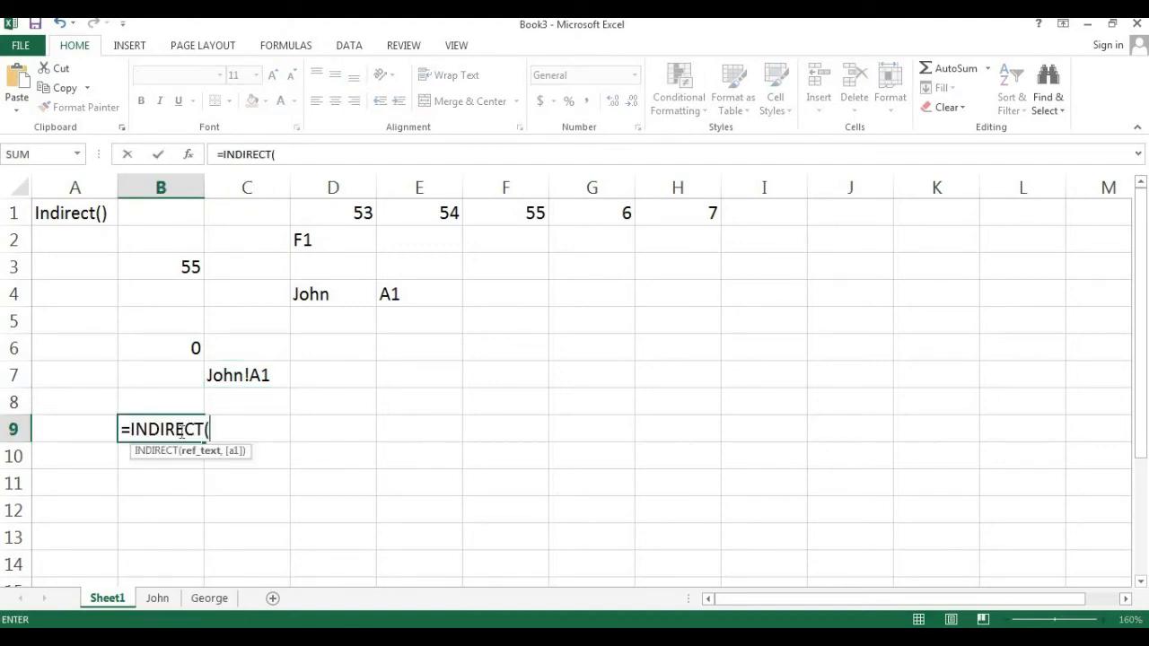
left_click(236, 368)
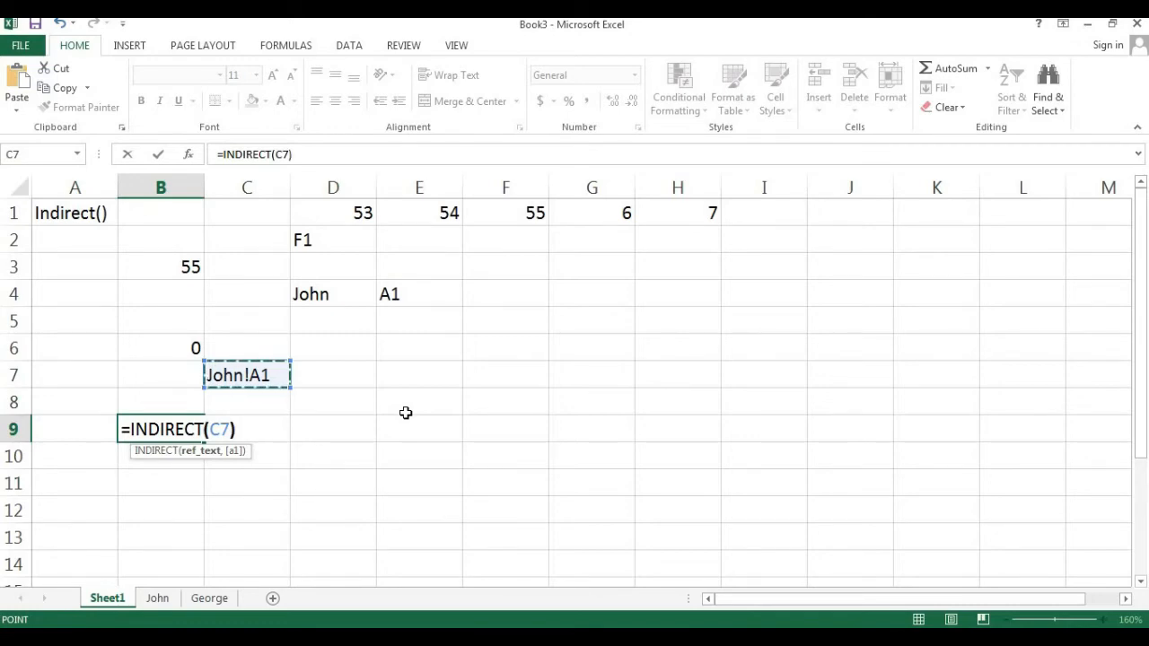
type(")")
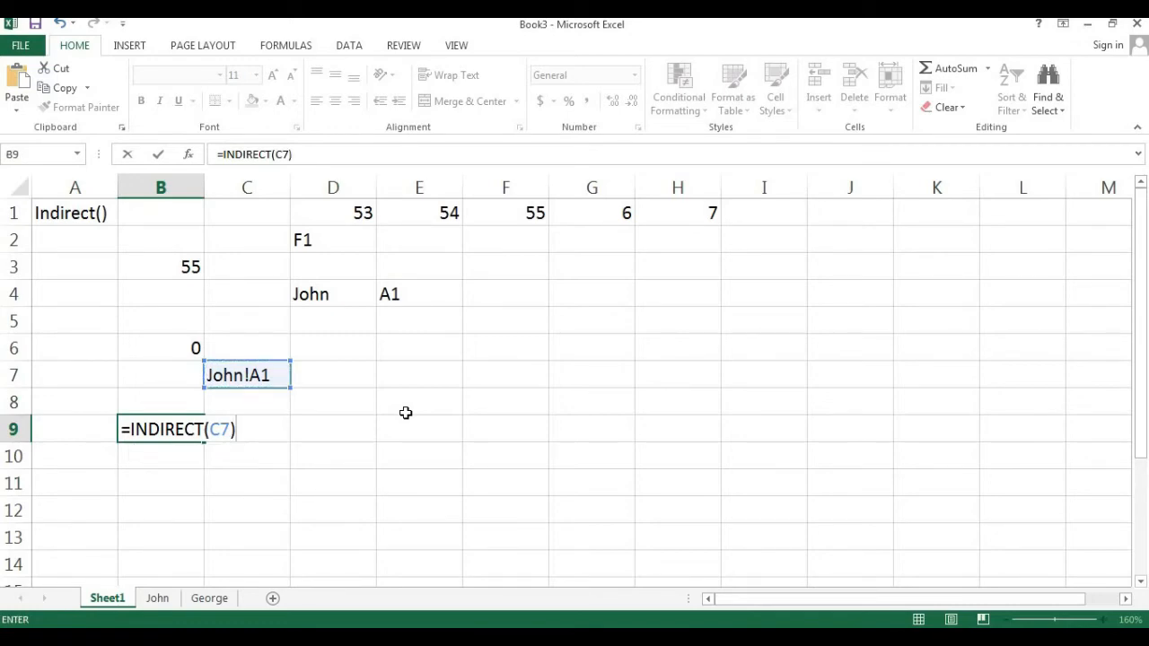
key("Return")
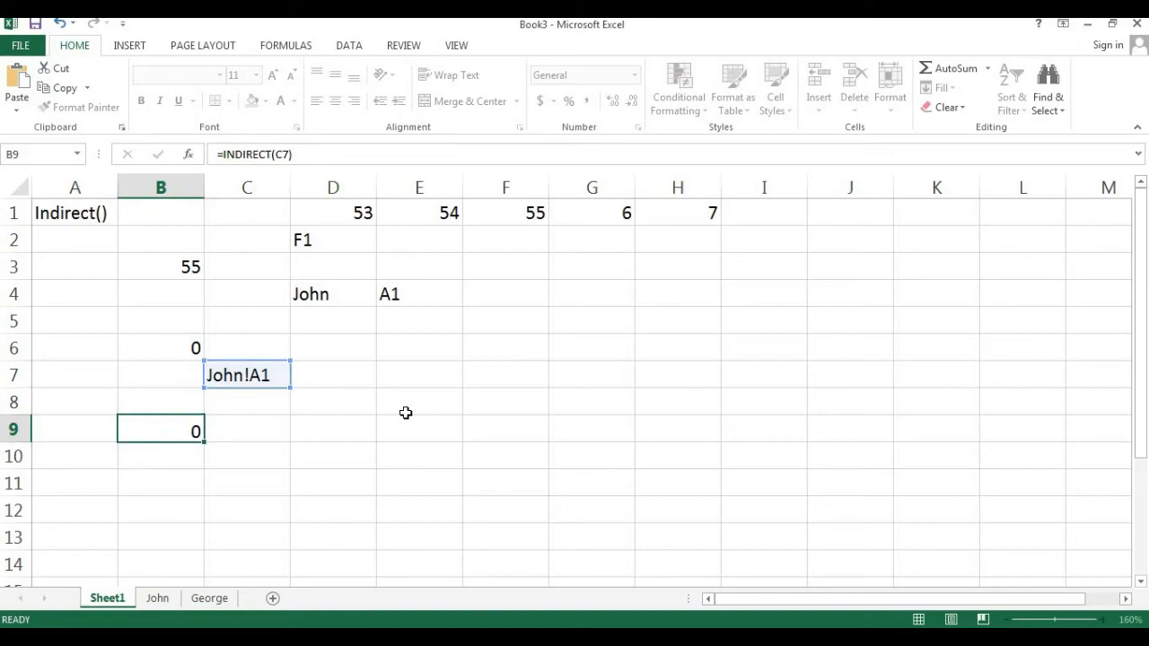
key("Up")
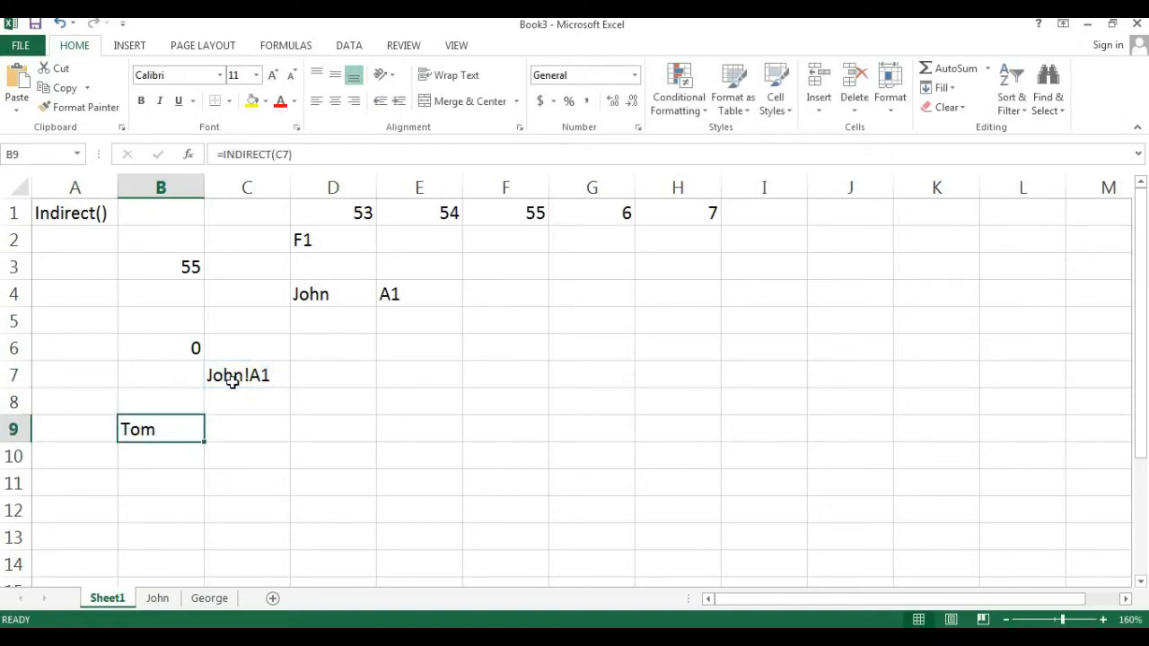
- Compare B9's result with cell A1 on the John sheet
key("ctrl+Page_Down")
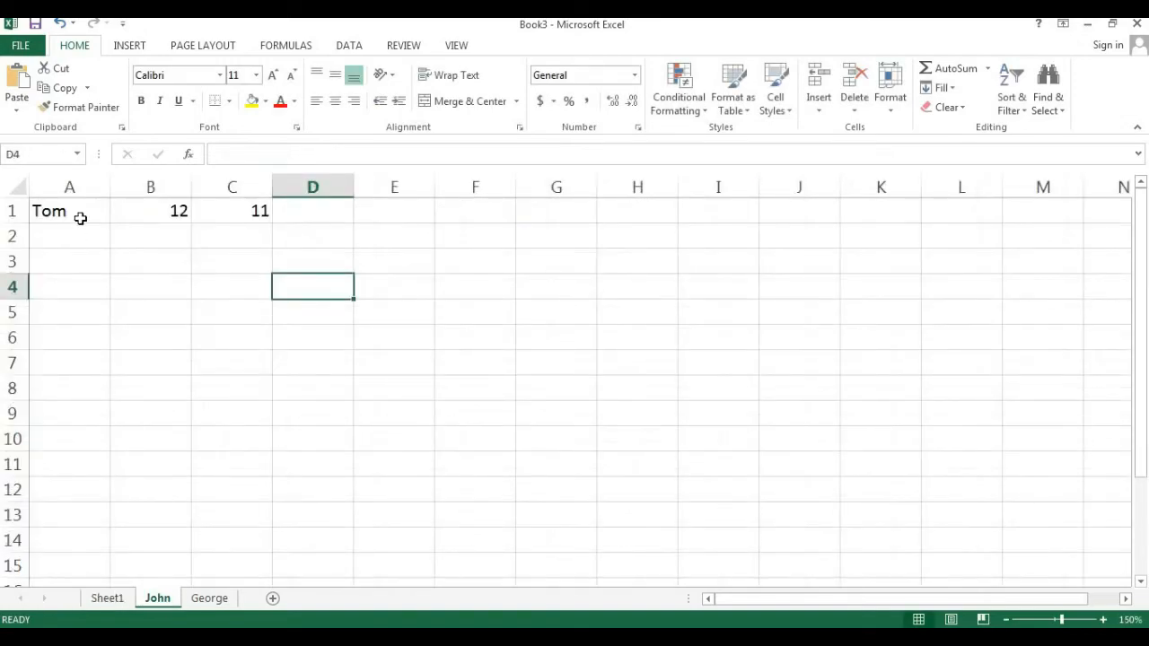
left_click(79, 217)
left_click(107, 598)
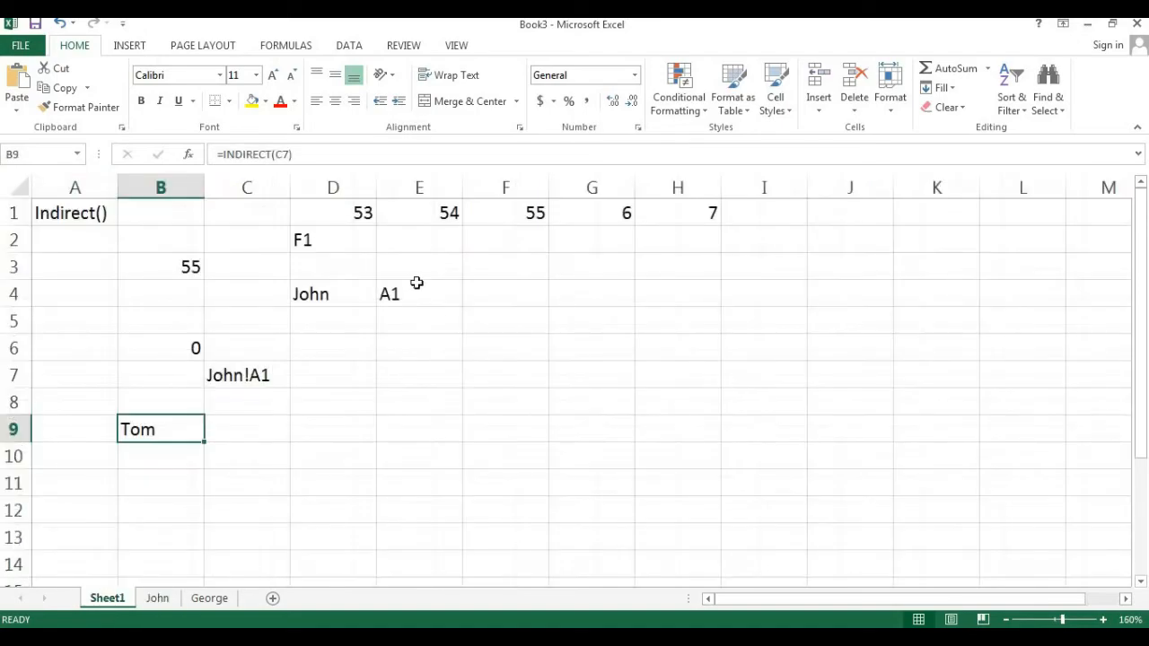
- Change the cell address in E4 to B1
left_click(415, 282)
left_click(437, 295)
double_click(439, 297)
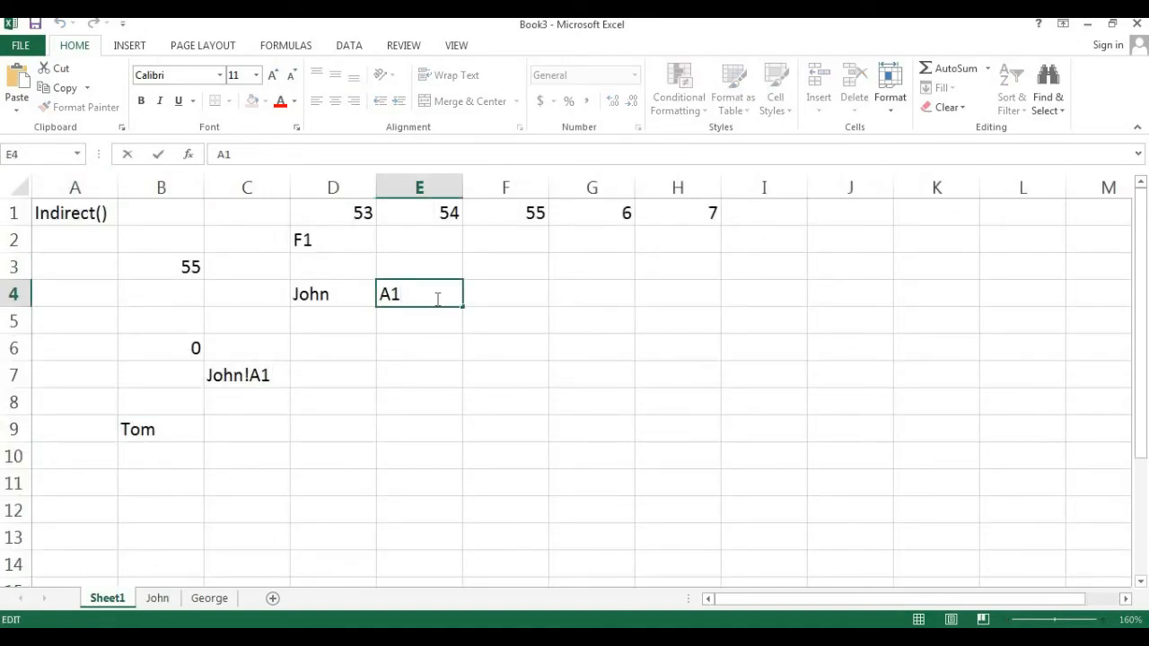
key("BackSpace")
key("BackSpace")
type("B1")
key("Return")
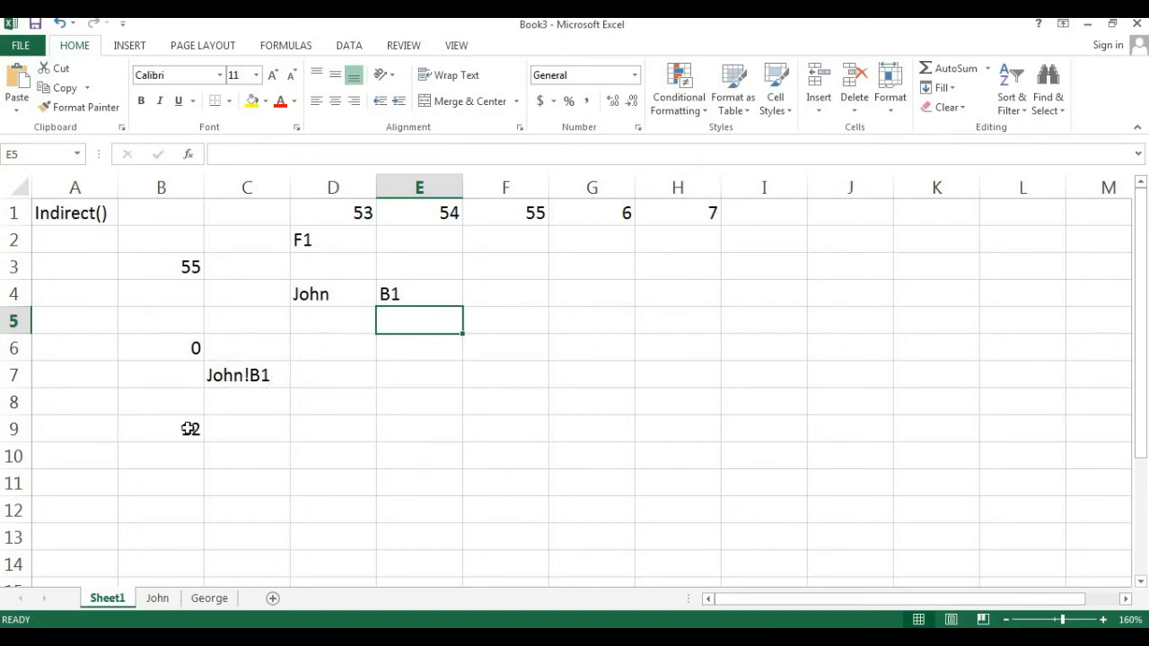
- Compare B9's result with cell B1 on the John sheet
left_click(158, 425)
left_click(157, 598)
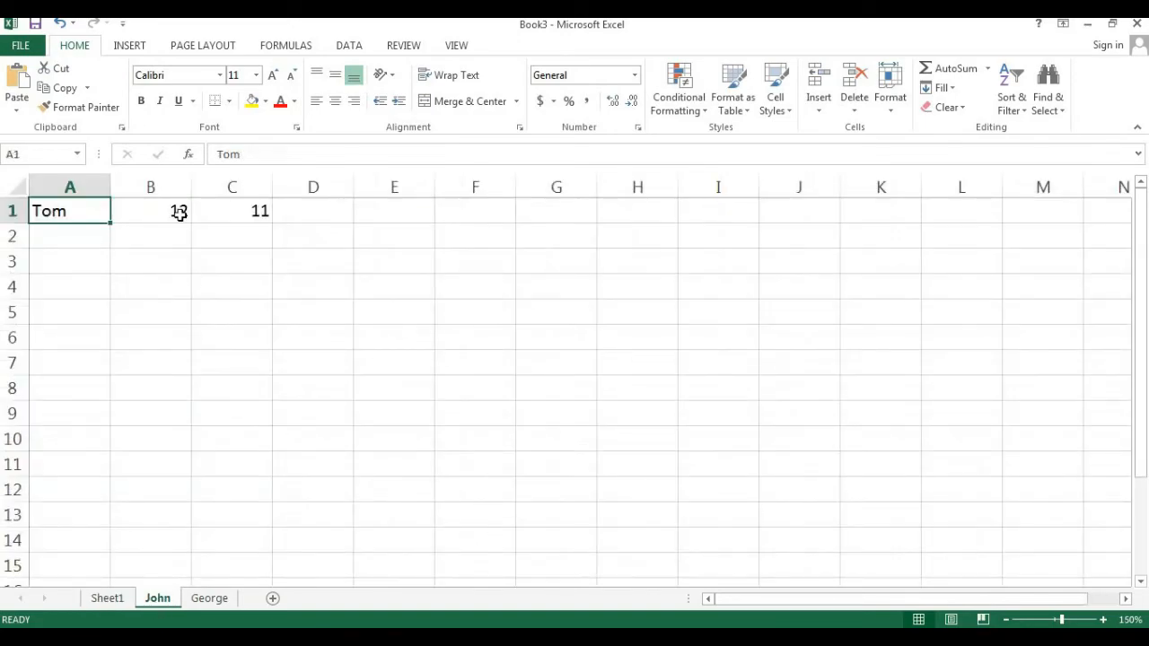
left_click(110, 600)
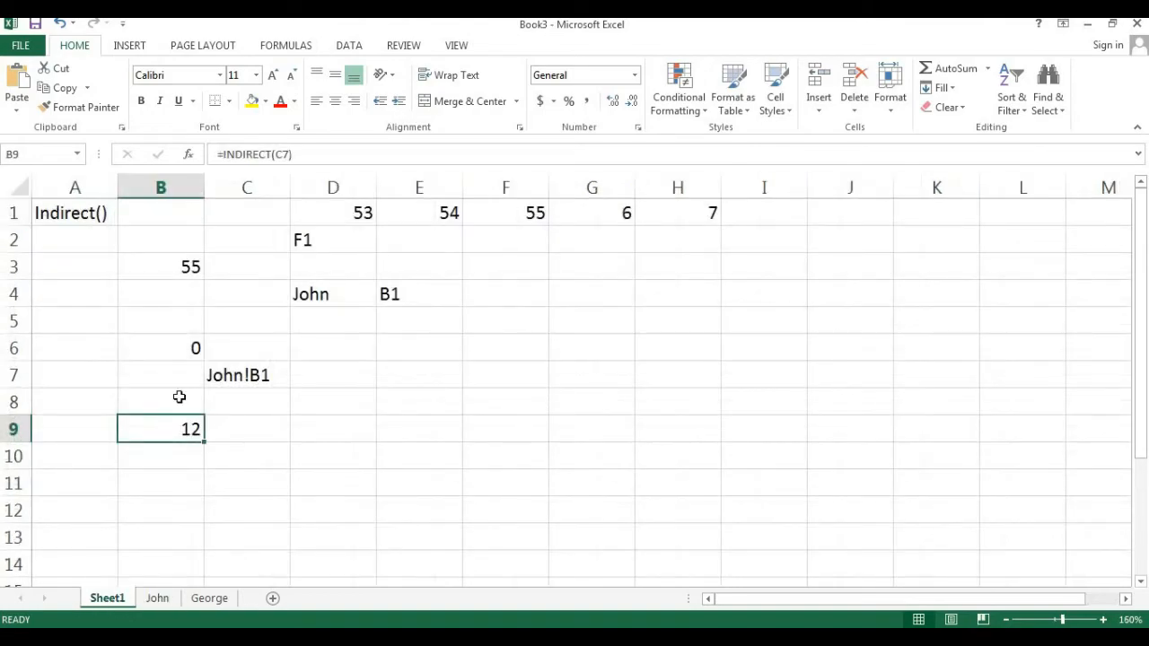
- Label A9 as Output and C4 as Input
left_click(52, 434)
type("Output")
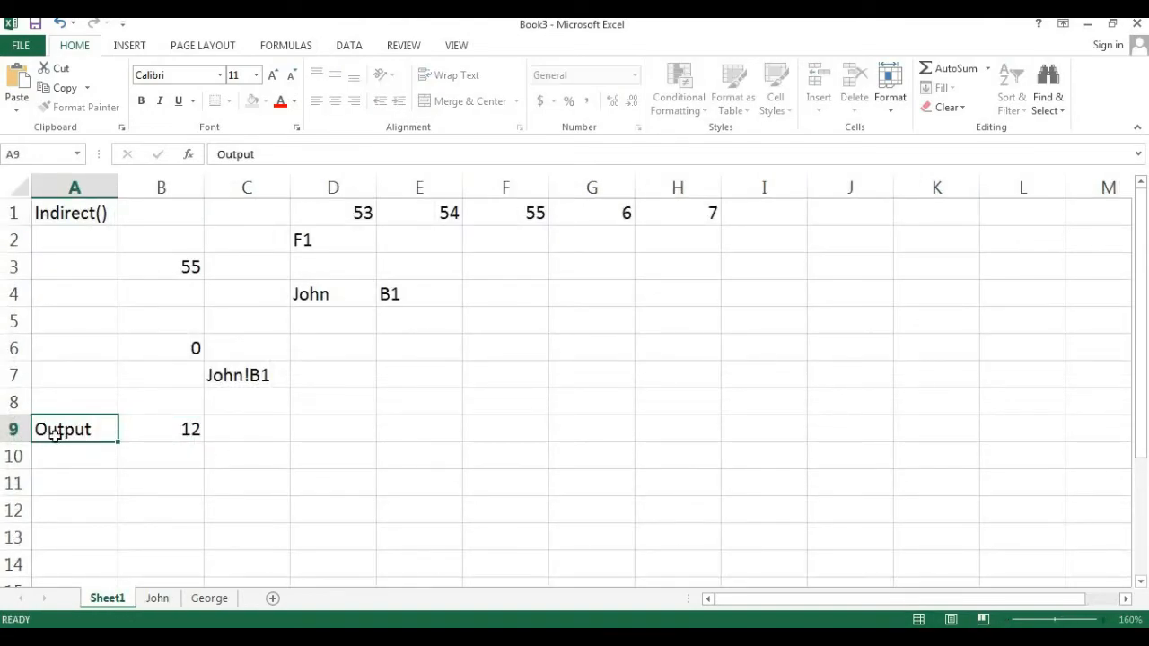
key("Return")
left_click(261, 284)
type("Input")
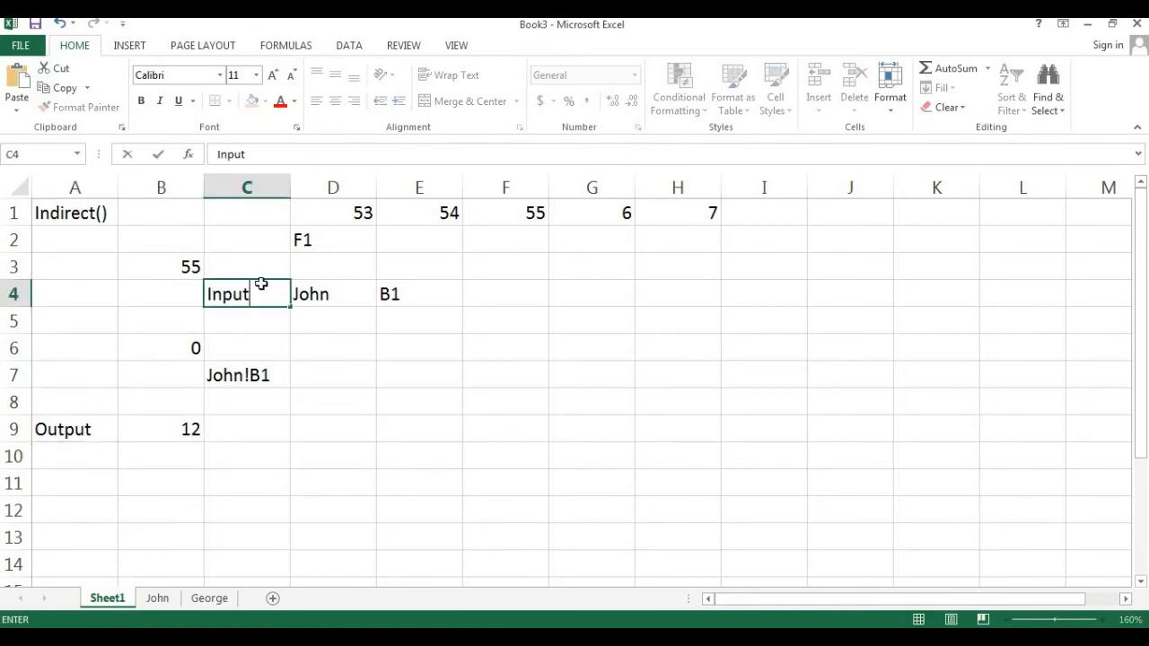
key("Return")
- Highlight the input cells C4:E4 and the output cells A9:B9 with yellow fill
left_click_drag(242, 293, 404, 293)
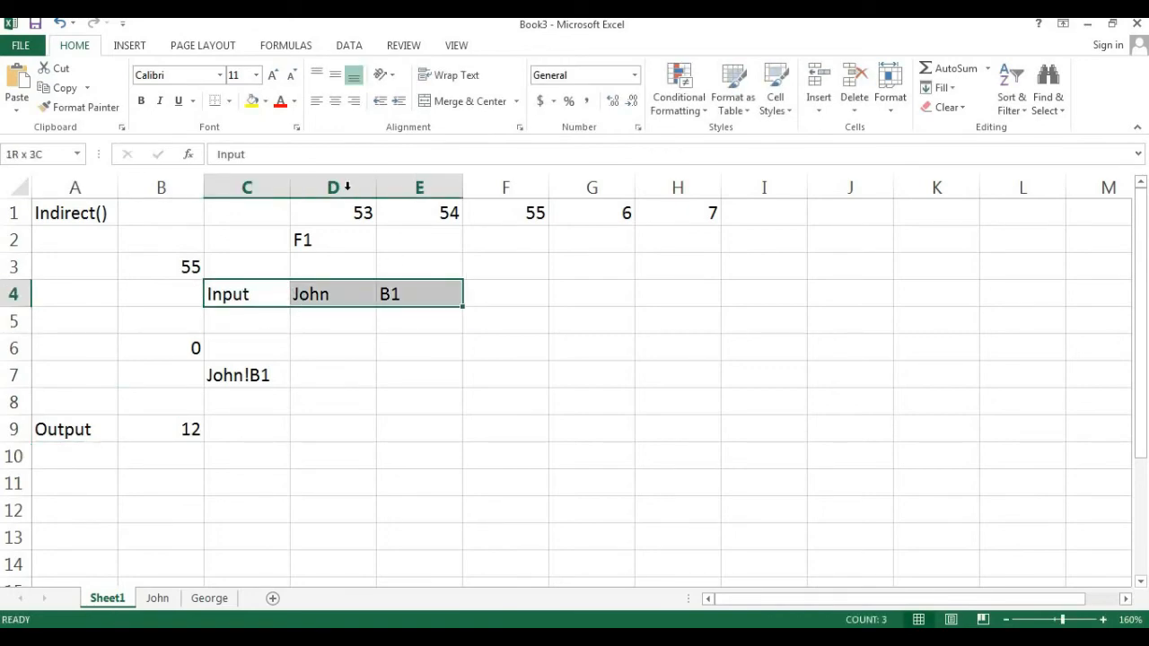
left_click(252, 101)
left_click_drag(77, 431, 169, 436)
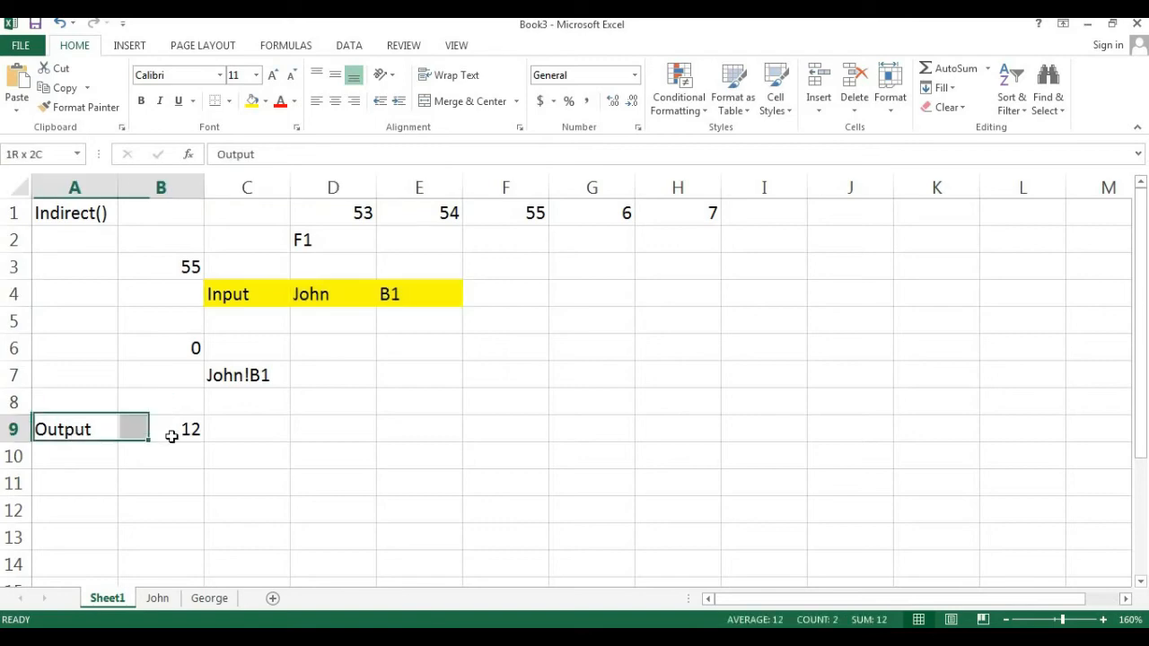
left_click(252, 100)
left_click(425, 420)
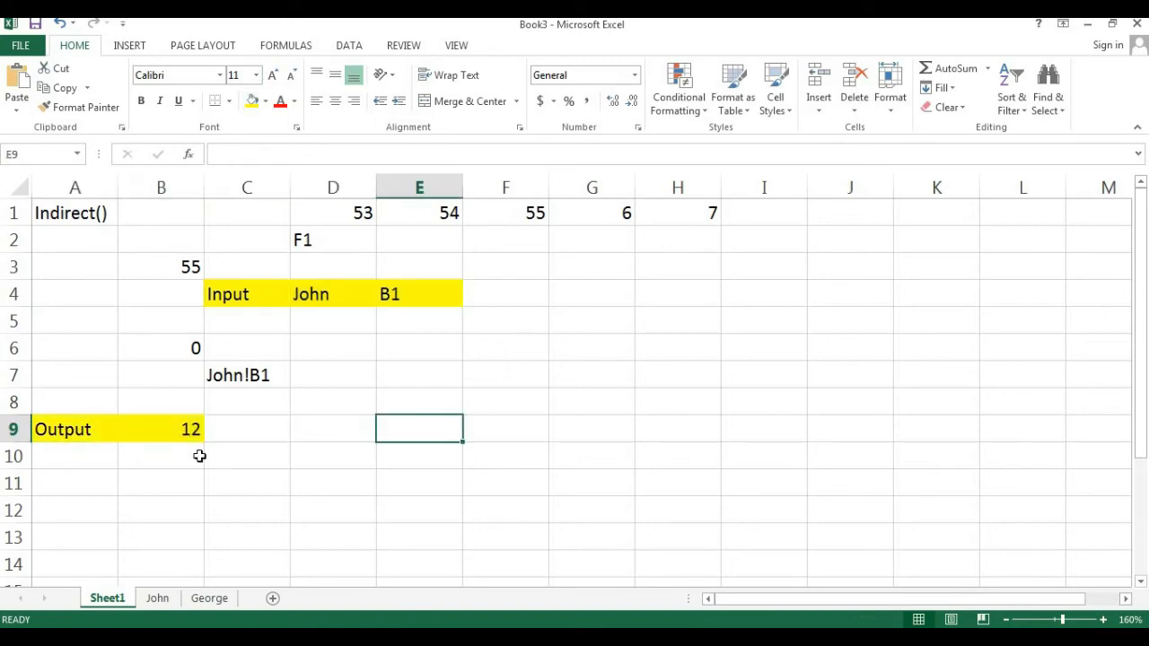
- Change the sheet name in D4 to George
left_click(340, 291)
type("Geo")
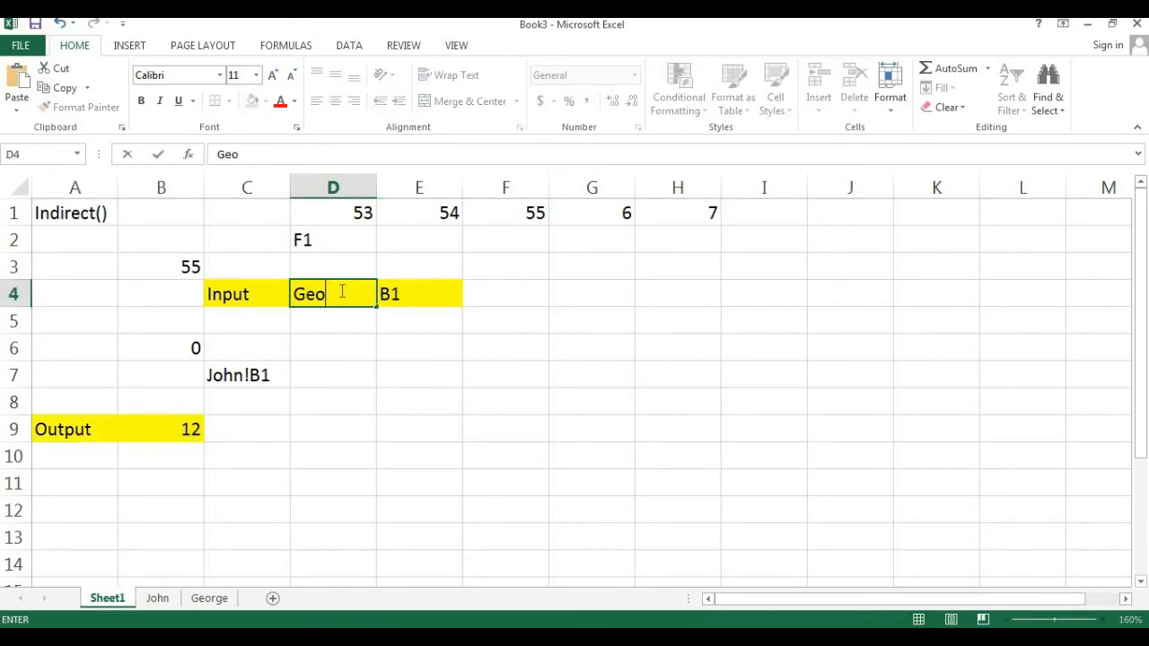
type("rge")
key("Return")
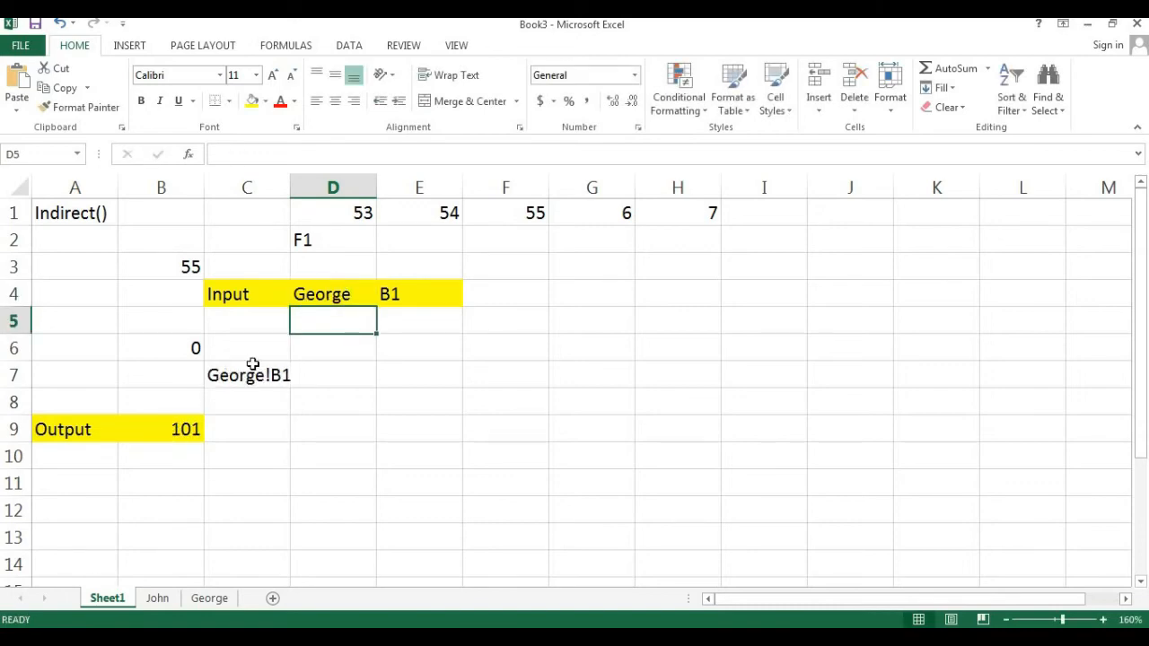
- Review the highlighted input cells and the output result on Sheet1
left_click_drag(230, 293, 404, 294)
left_click_drag(86, 429, 159, 429)
left_click(262, 421)
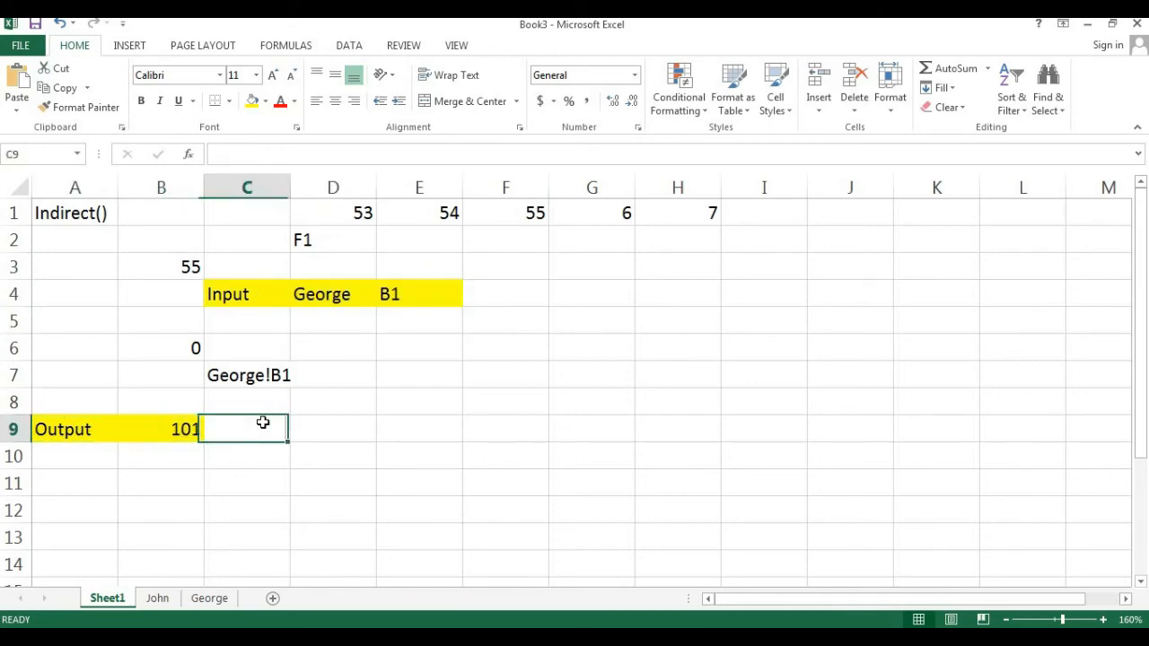
double_click(141, 429)
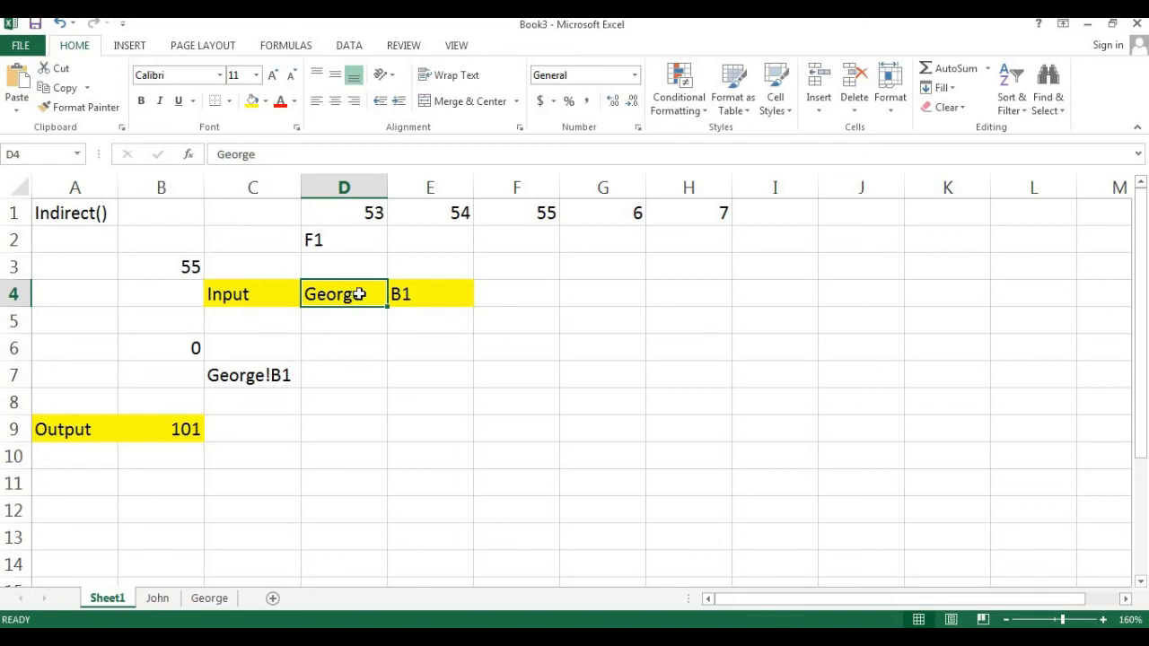
left_click(410, 284)
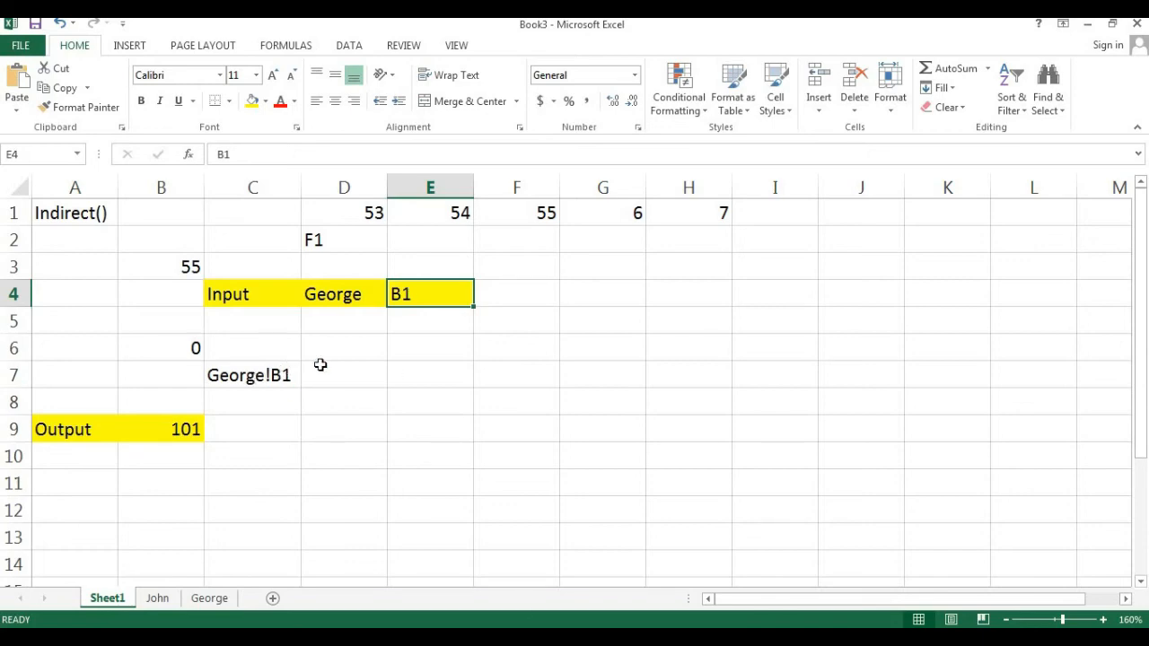
left_click(342, 296)
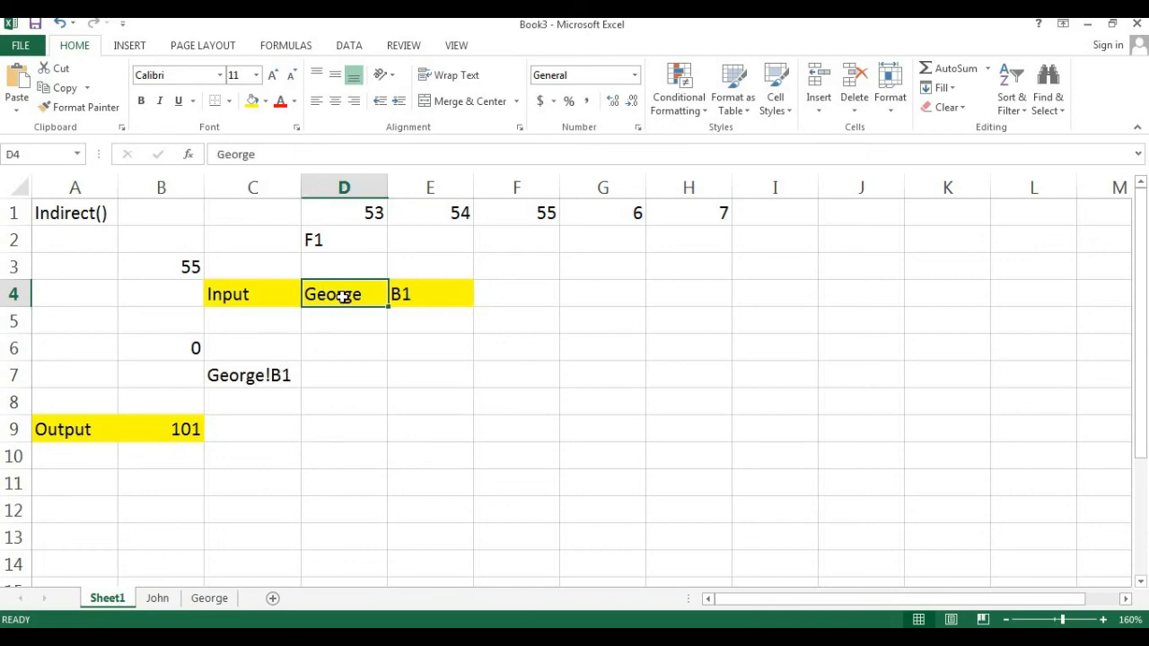
left_click(443, 291)
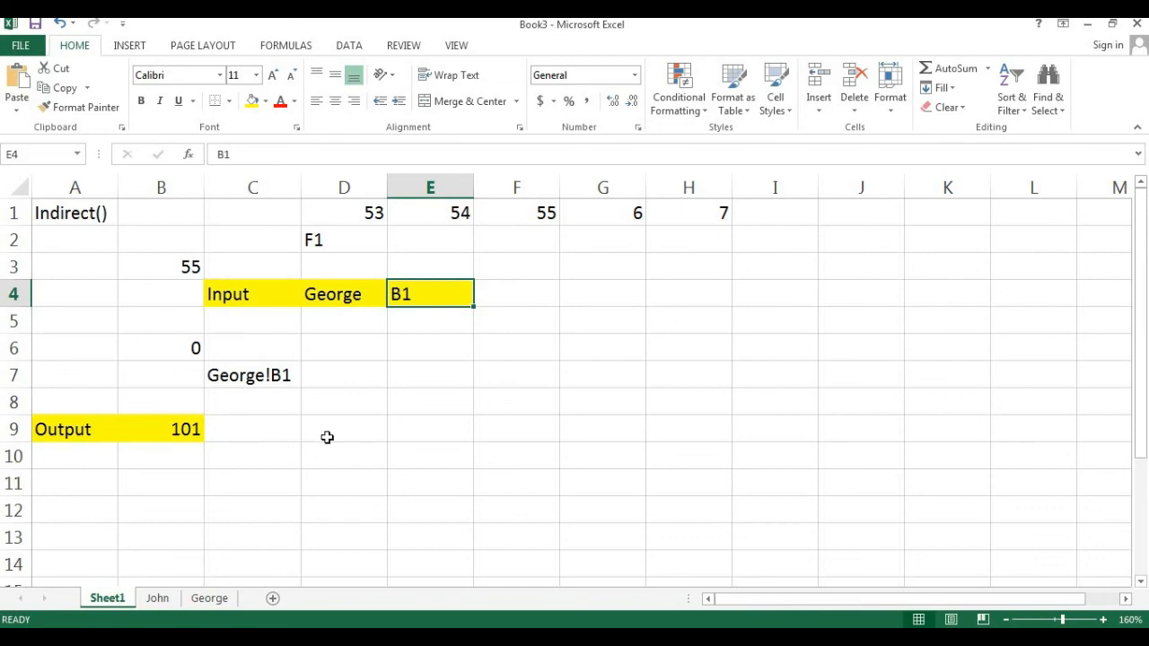
- Inspect the concatenation formula in C7 and the INDIRECT formula in B9
double_click(242, 377)
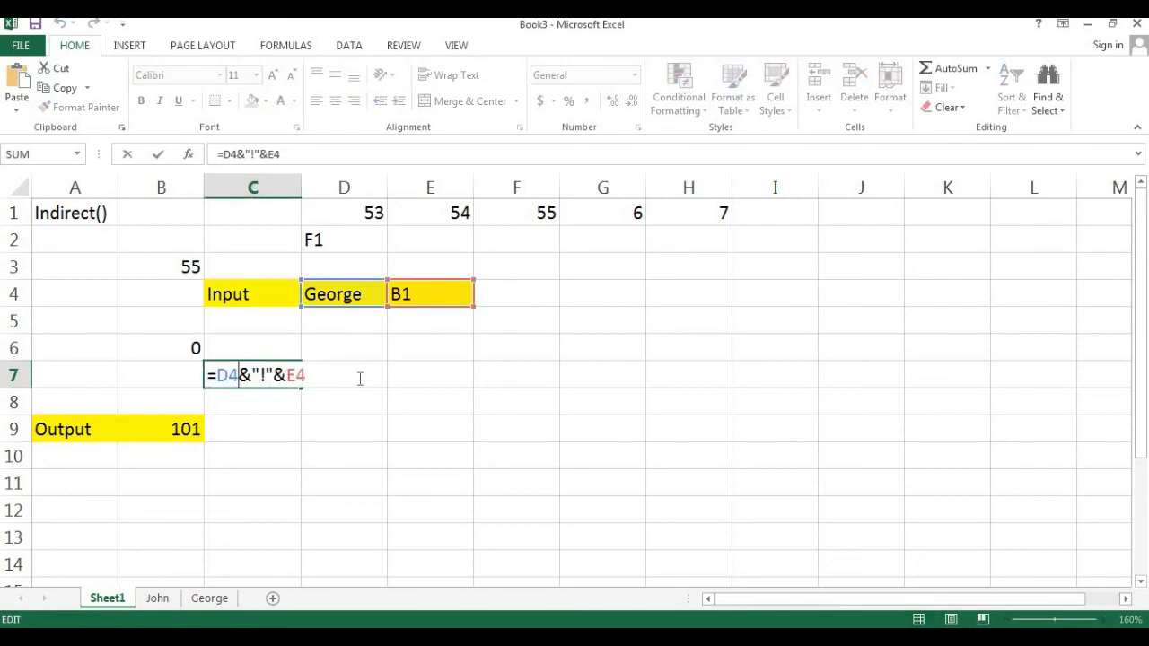
left_click_drag(216, 378, 316, 373)
left_click_drag(217, 377, 323, 381)
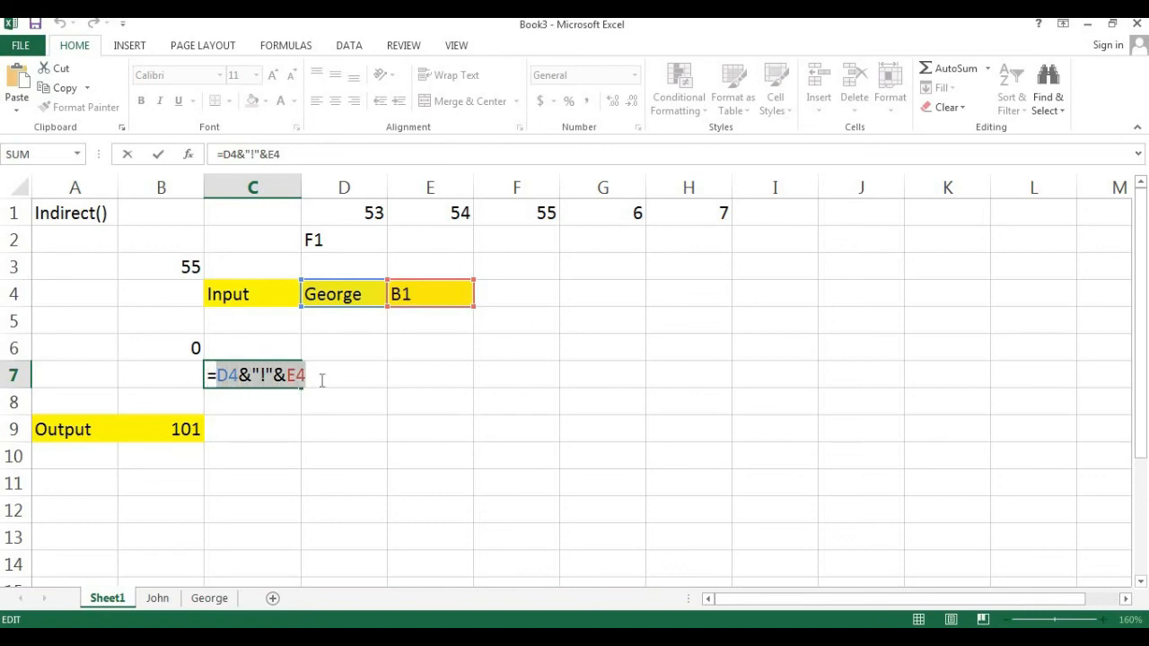
key("Escape")
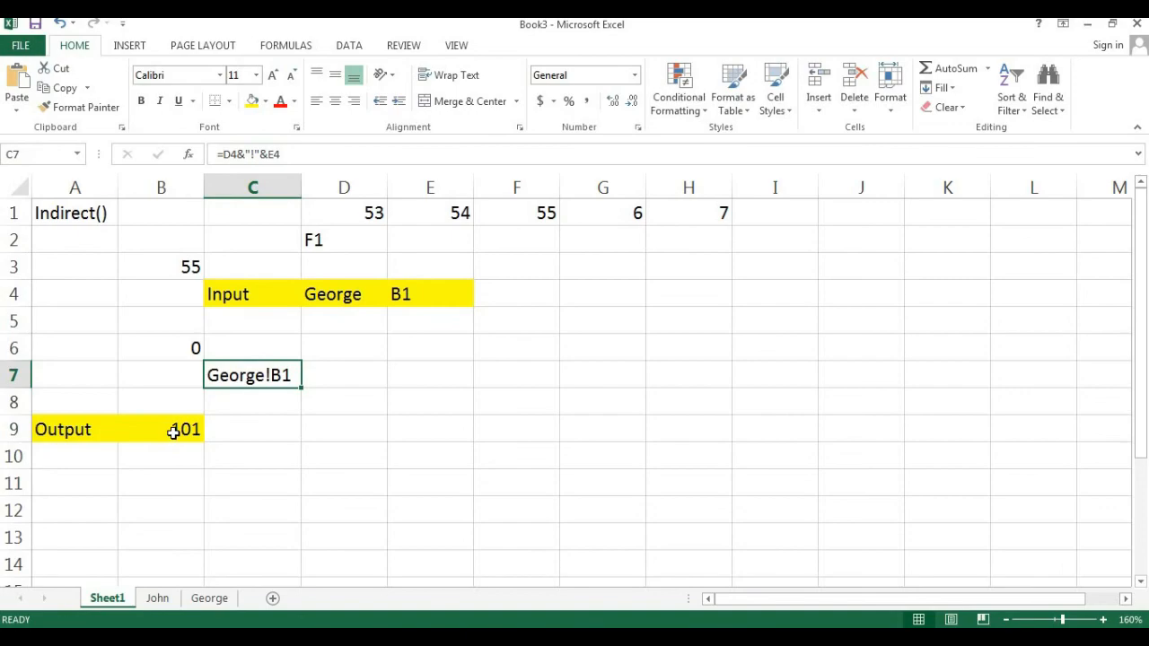
double_click(171, 428)
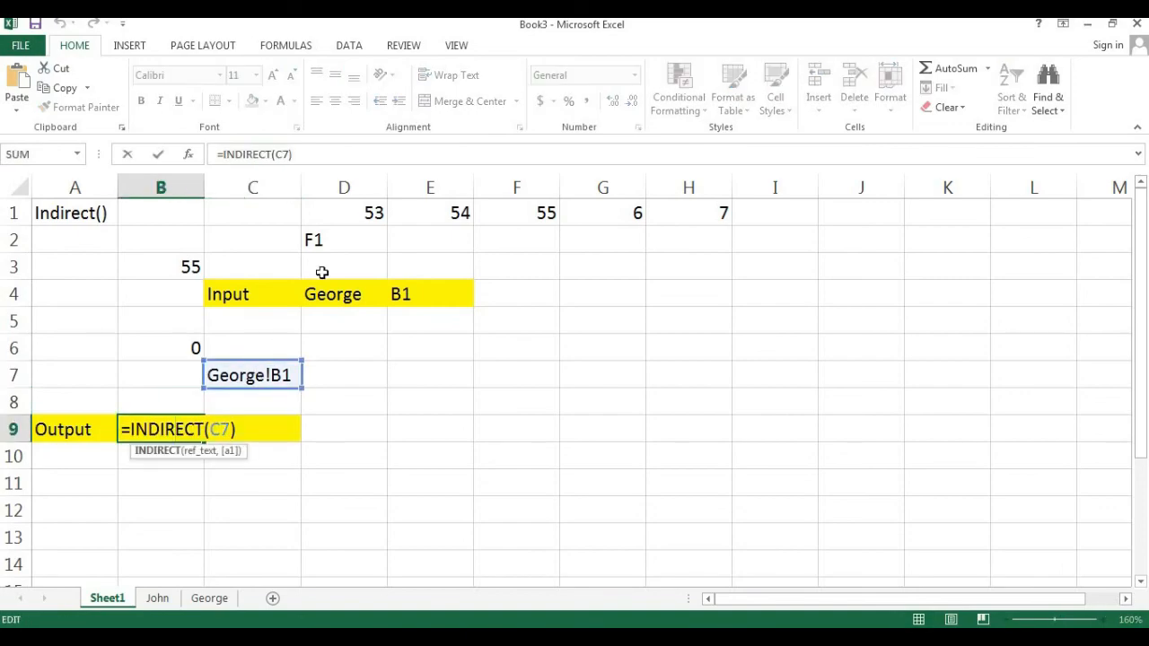